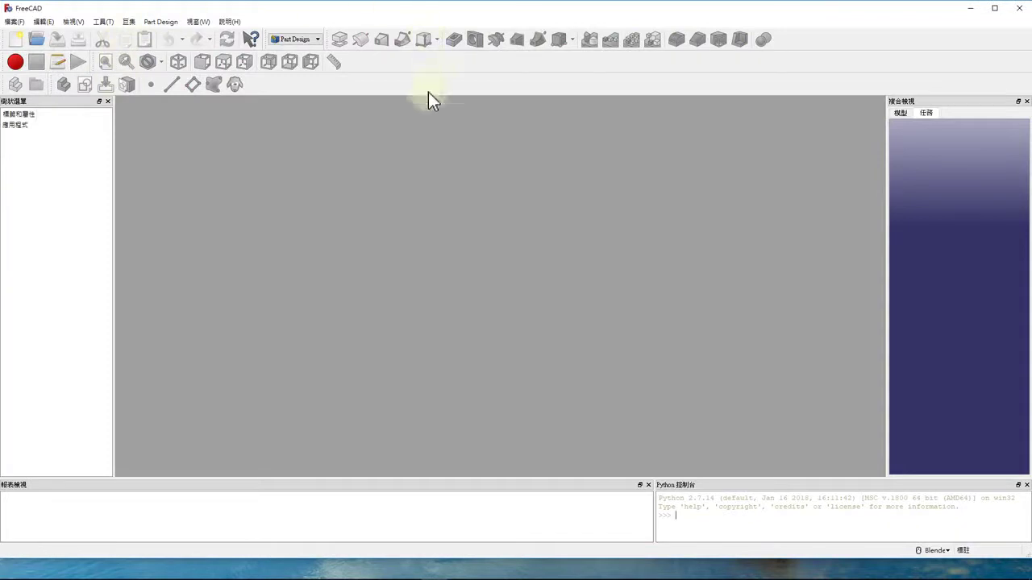
Step: Create a new untitled FreeCAD document and show its model tree in the Combo View
left_click(16, 39)
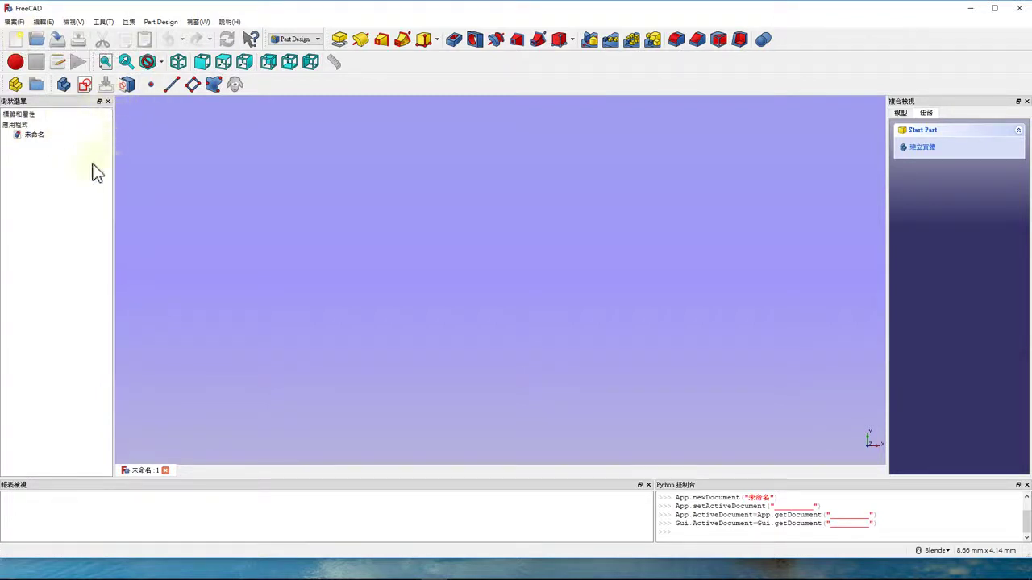
left_click(899, 113)
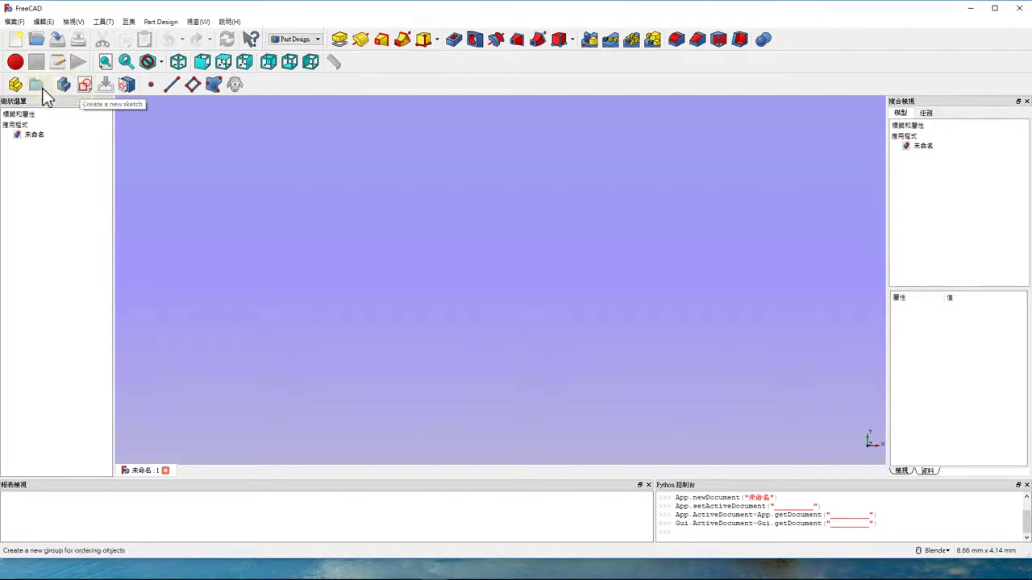
Step: Create a Body and open a new empty sketch on its XZ_Plane
left_click(92, 84)
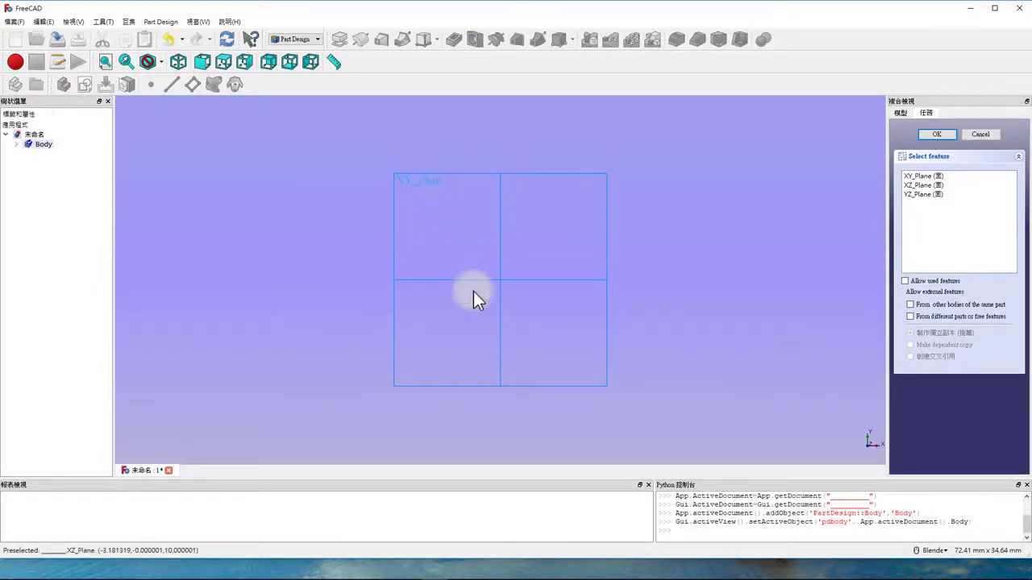
left_click(920, 185)
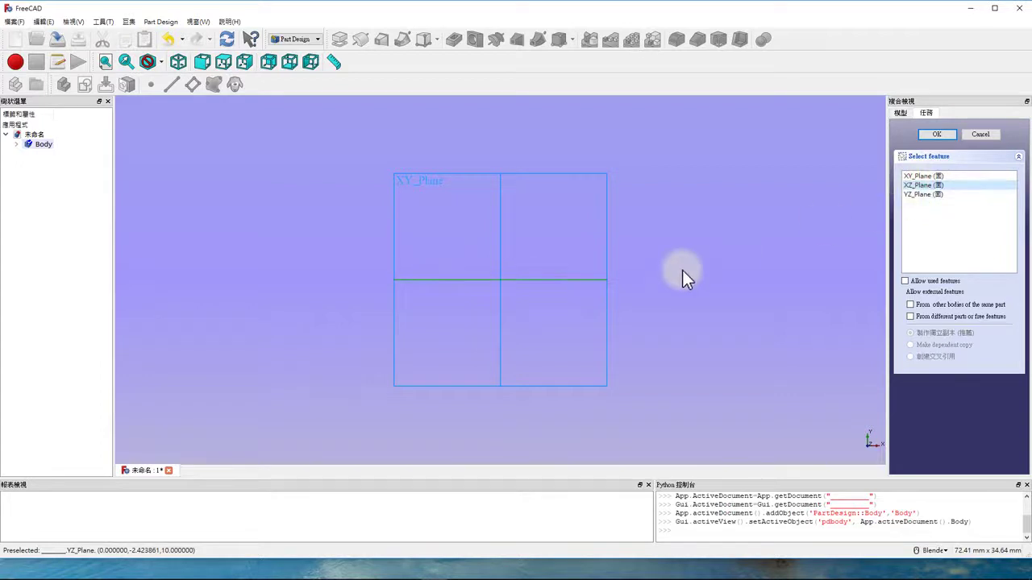
mouse_move(644, 312)
middle_mouse_down()
mouse_move(634, 246)
mouse_move(626, 276)
mouse_move(637, 266)
middle_mouse_up()
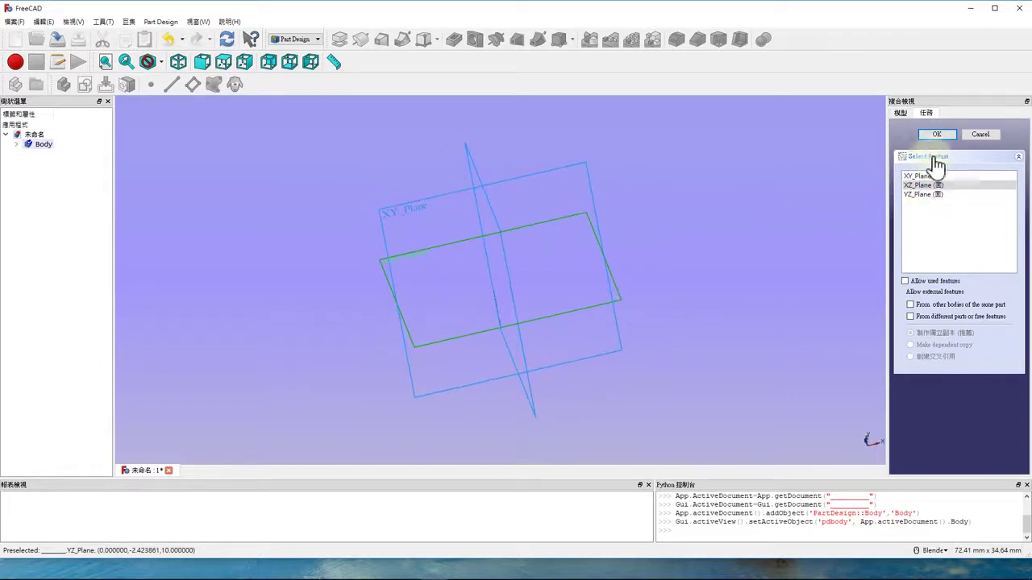
left_click(938, 136)
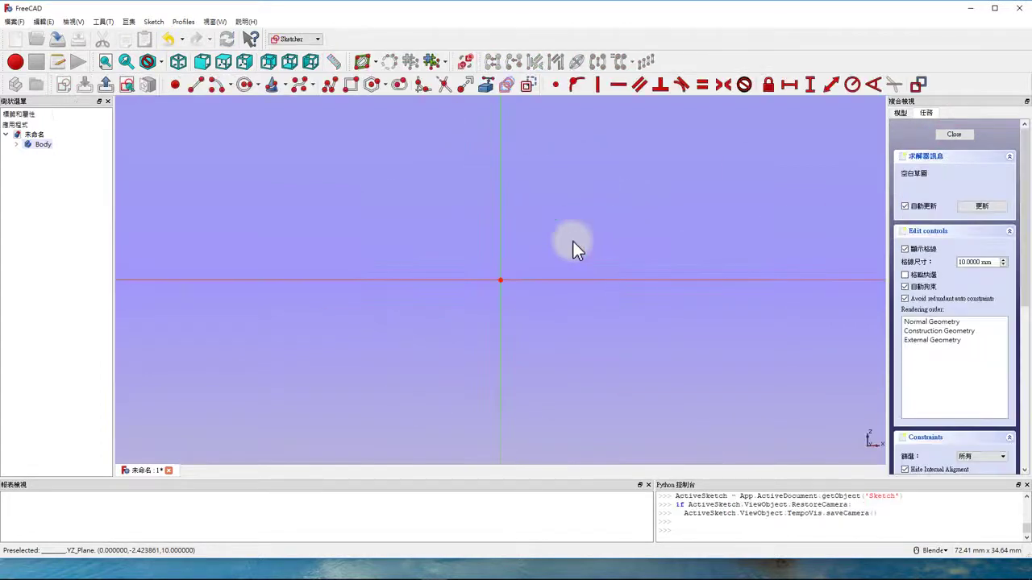
scroll(435, 283, "down", 2)
scroll(387, 292, "down", 2)
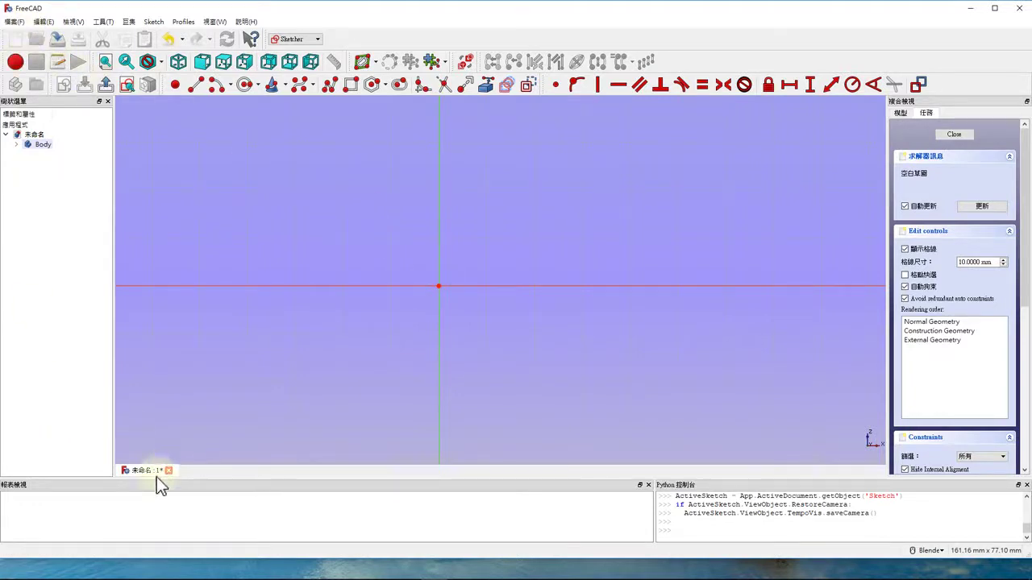
Step: Save the document as 20180311_003.FCStd in the _Practice_FreeCAD folder
left_click(16, 22)
left_click(37, 103)
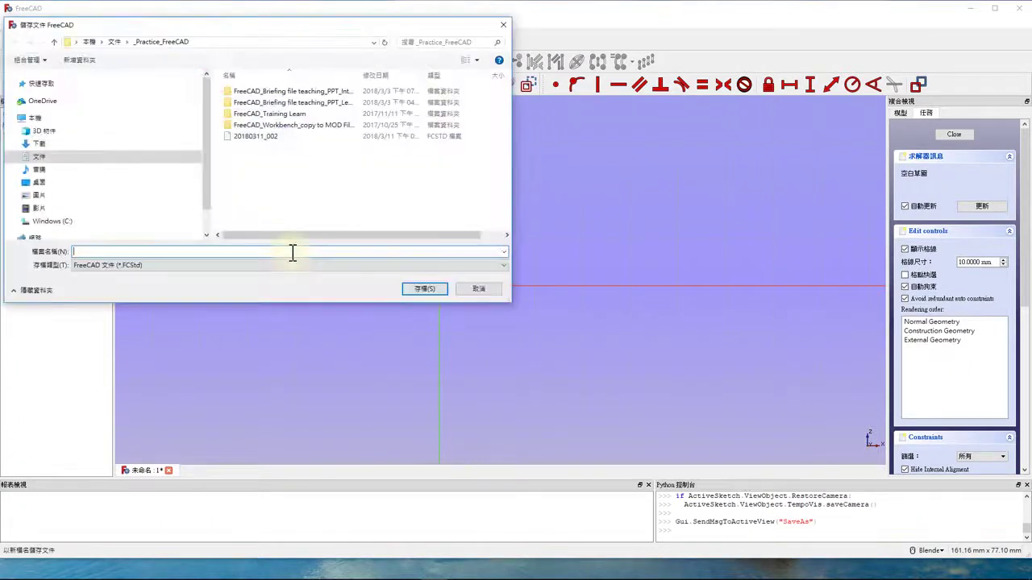
left_click(259, 137)
left_click(211, 251)
key("BackSpace")
type("311_003")
left_click(421, 288)
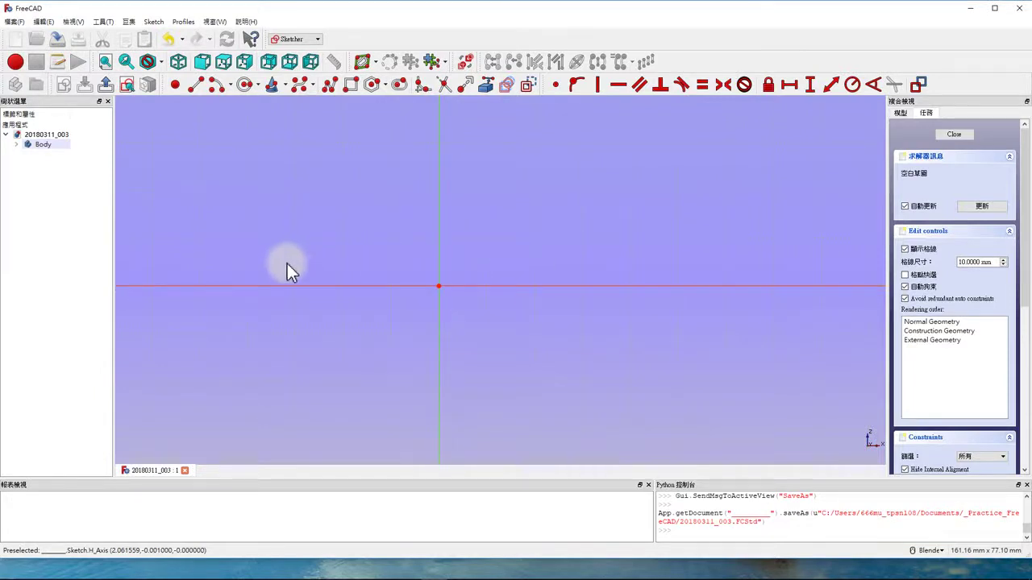
scroll(274, 319, "down", 1)
scroll(342, 303, "down", 1)
scroll(403, 314, "down", 1)
scroll(334, 385, "up", 1)
scroll(460, 327, "up", 1)
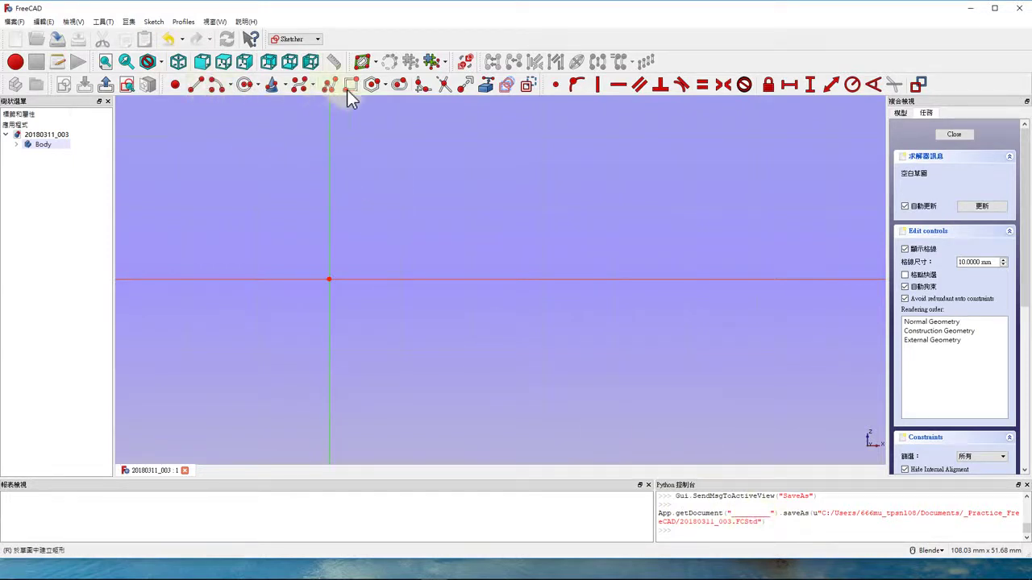
Step: Draw a line rising up-right from a point on the horizontal axis, right of the origin
left_click(195, 85)
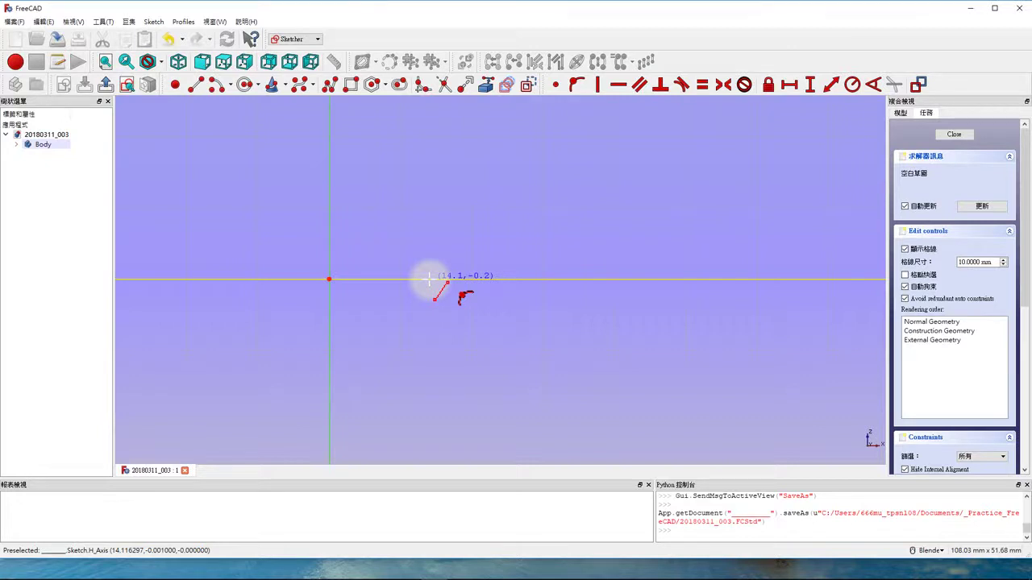
left_click(431, 280)
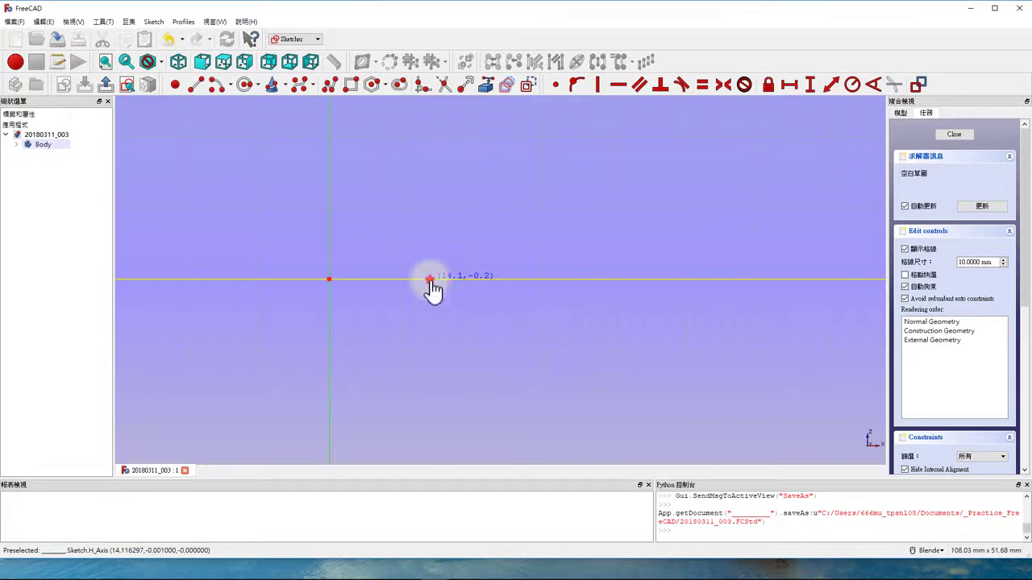
left_click(482, 179)
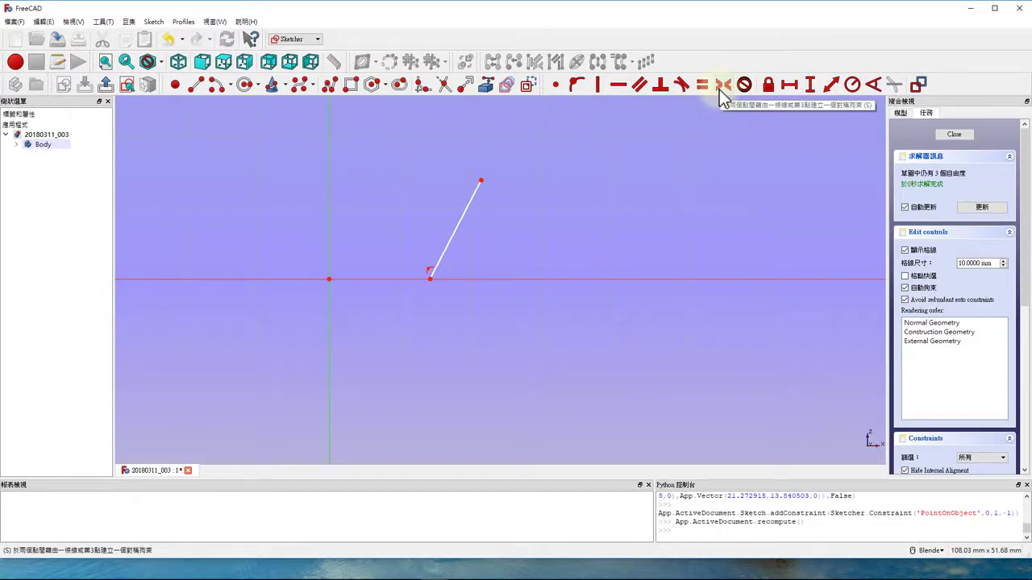
left_click(809, 89)
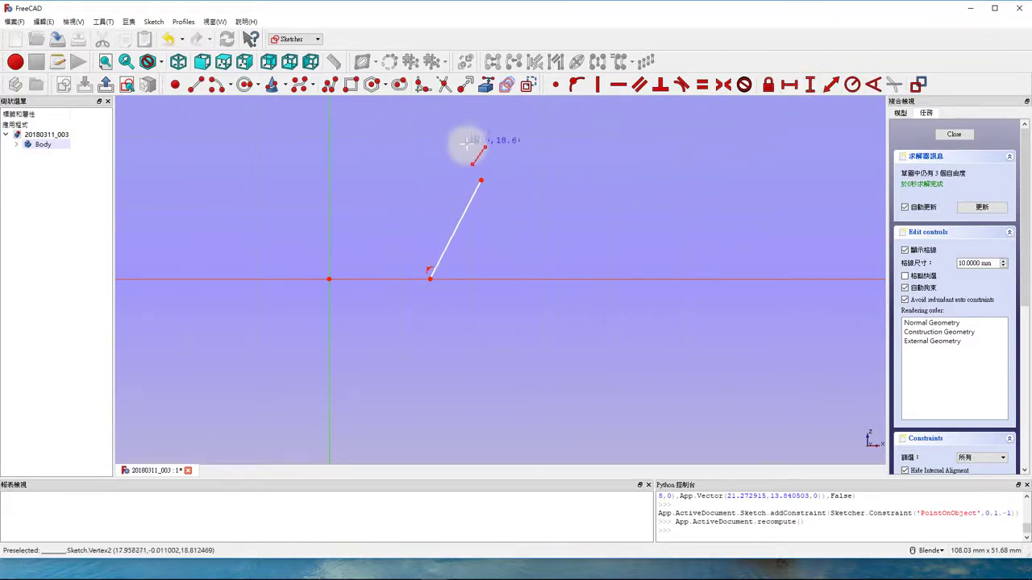
right_click(494, 191)
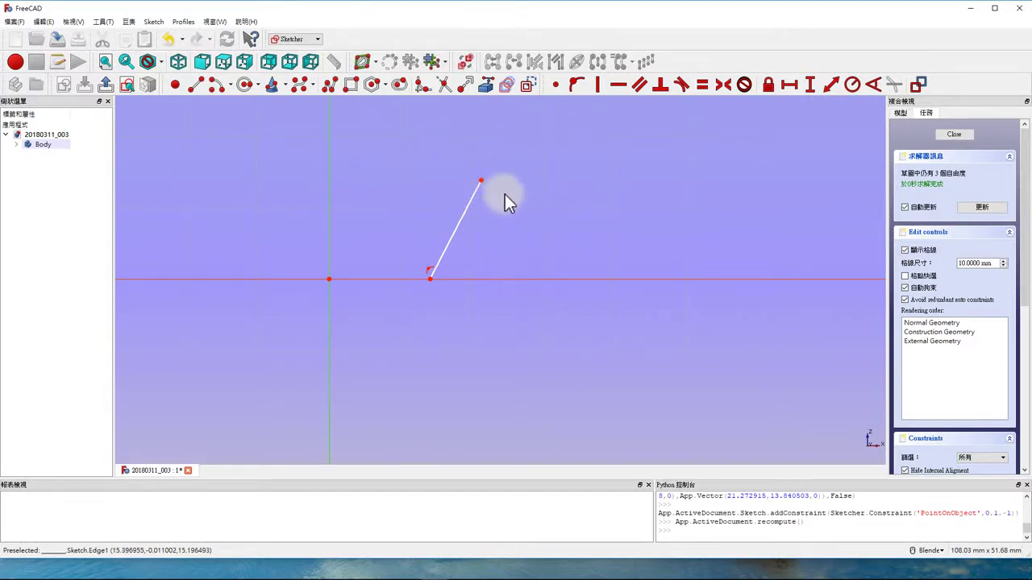
left_click(459, 235)
left_click(460, 223)
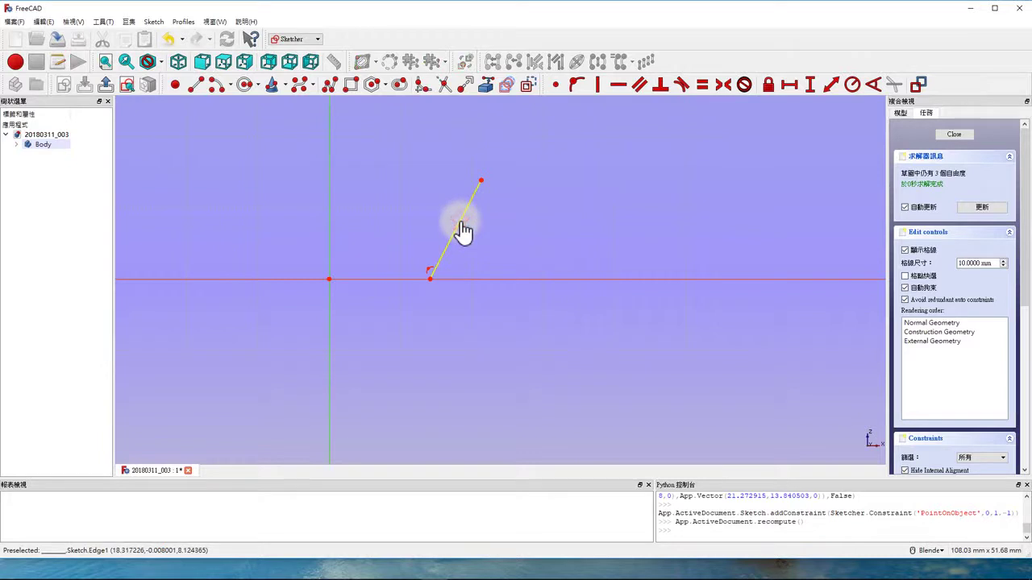
Step: Drag the inclined line rightward along the horizontal axis, keeping its lower end anchored there
mouse_move(464, 231)
left_mouse_down()
mouse_move(594, 237)
mouse_move(640, 202)
mouse_move(607, 189)
mouse_move(454, 202)
mouse_move(431, 193)
mouse_move(616, 204)
mouse_move(415, 202)
mouse_move(599, 214)
mouse_move(482, 212)
mouse_move(538, 222)
mouse_move(481, 189)
mouse_move(452, 230)
mouse_move(470, 207)
mouse_move(428, 218)
mouse_move(461, 218)
mouse_move(421, 214)
mouse_move(454, 216)
mouse_move(446, 210)
left_mouse_up()
scroll(565, 271, "down", 3)
scroll(484, 273, "up", 5)
scroll(415, 270, "down", 3)
scroll(379, 275, "up", 2)
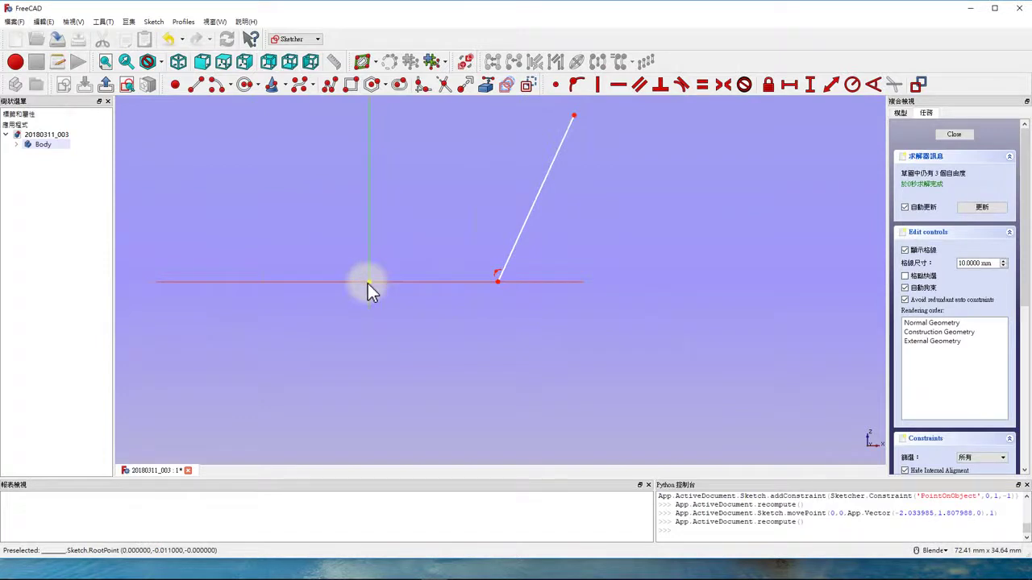
scroll(387, 287, "down", 2)
scroll(476, 286, "up", 2)
scroll(508, 311, "down", 3)
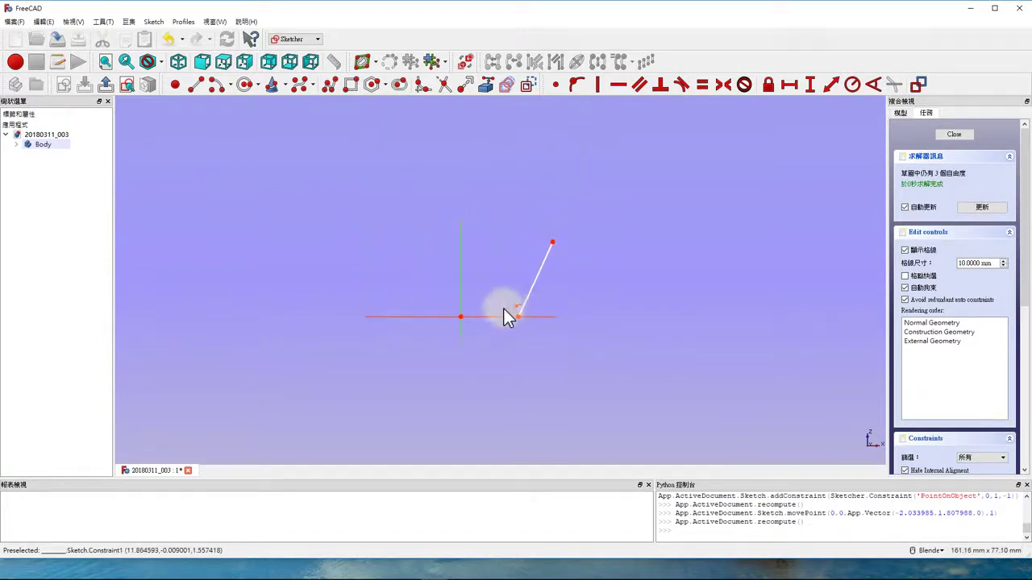
scroll(504, 309, "up", 3)
scroll(452, 247, "down", 2)
scroll(449, 244, "up", 2)
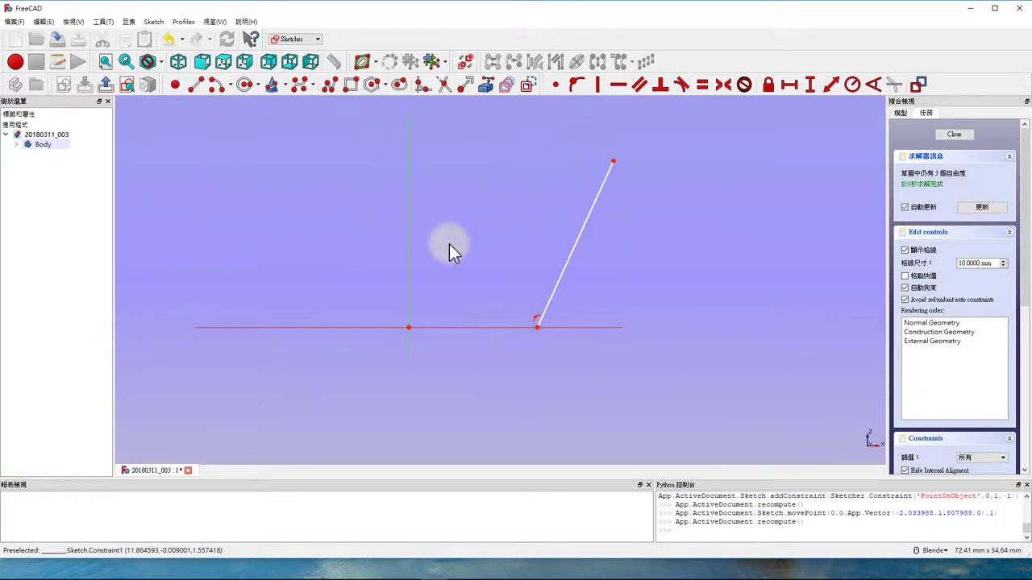
scroll(435, 282, "down", 3)
scroll(442, 307, "up", 4)
scroll(424, 313, "down", 3)
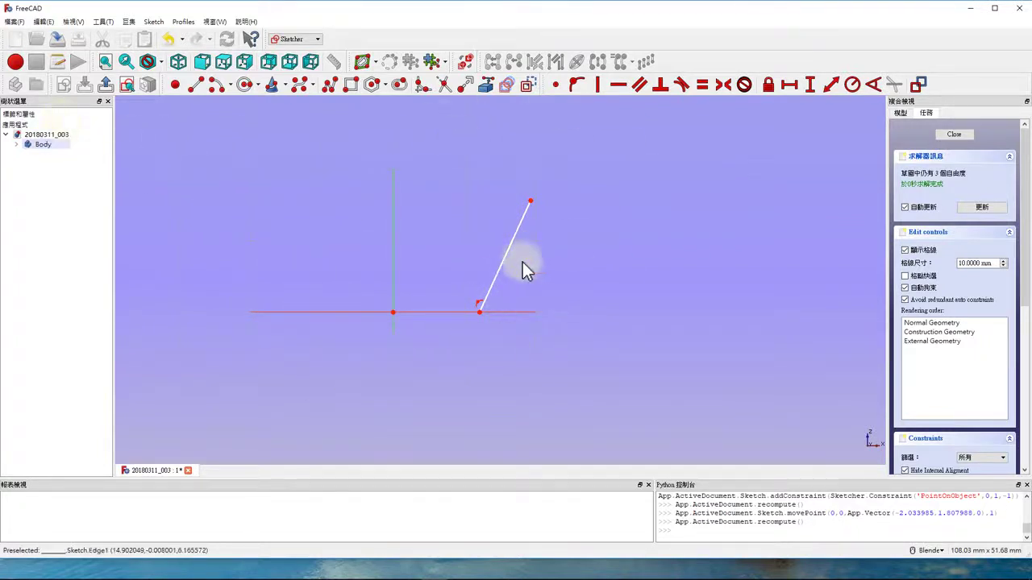
Step: Slide the line left toward the origin and move its top endpoint to a new spot
mouse_move(501, 264)
left_mouse_down()
mouse_move(504, 278)
mouse_move(492, 269)
left_mouse_up()
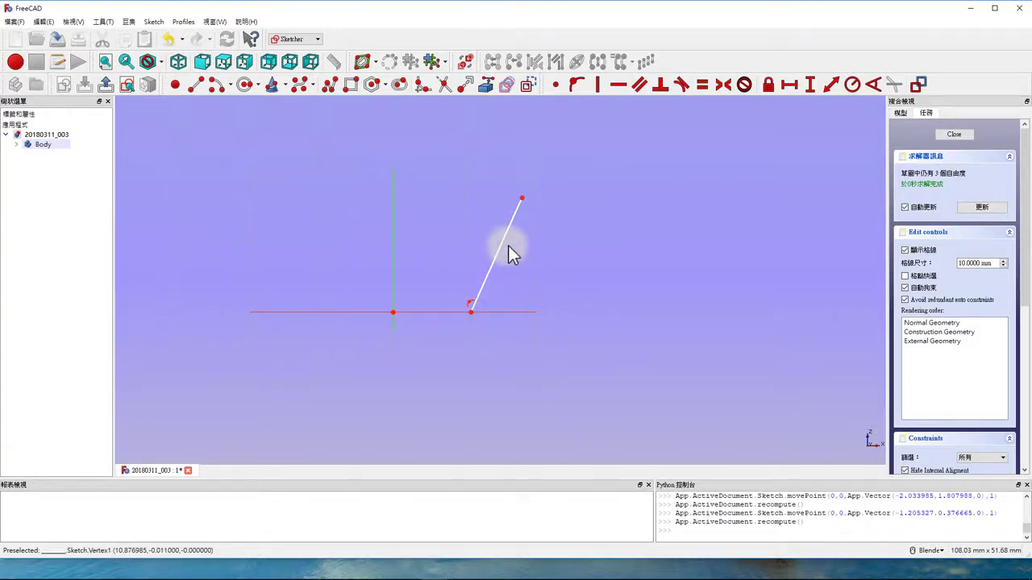
mouse_move(504, 251)
left_mouse_down()
mouse_move(477, 245)
mouse_move(548, 237)
mouse_move(474, 235)
mouse_move(496, 271)
mouse_move(477, 267)
left_mouse_up()
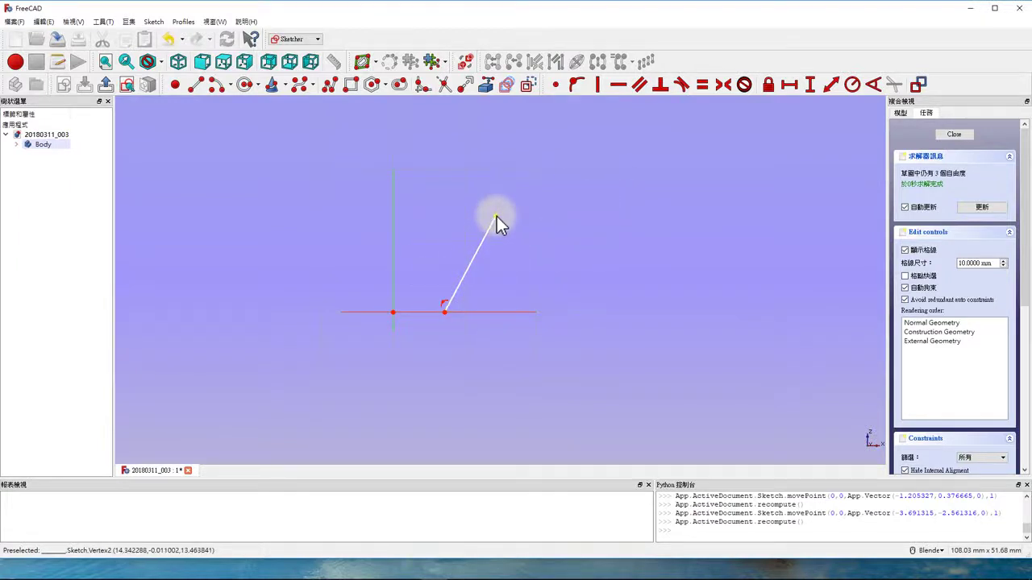
mouse_move(496, 216)
left_mouse_down()
mouse_move(442, 236)
mouse_move(543, 272)
mouse_move(569, 260)
mouse_move(372, 220)
mouse_move(362, 244)
mouse_move(519, 229)
mouse_move(516, 220)
left_mouse_up()
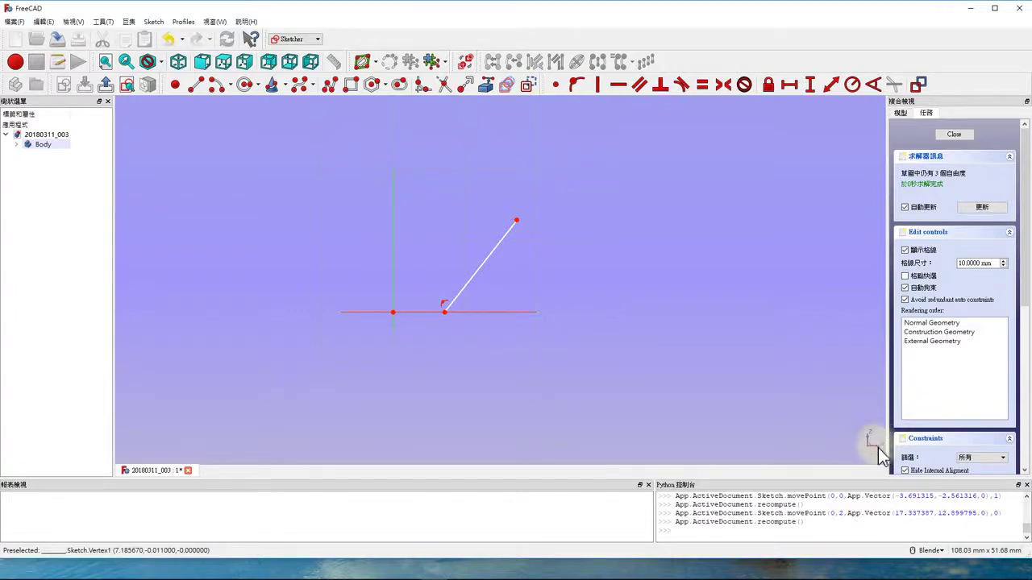
Step: Set the lower endpoint on the axis right of the origin and pull the top end up-left
mouse_move(444, 311)
left_mouse_down()
mouse_move(436, 315)
mouse_move(448, 314)
left_mouse_up()
left_click_drag(519, 220, 522, 214)
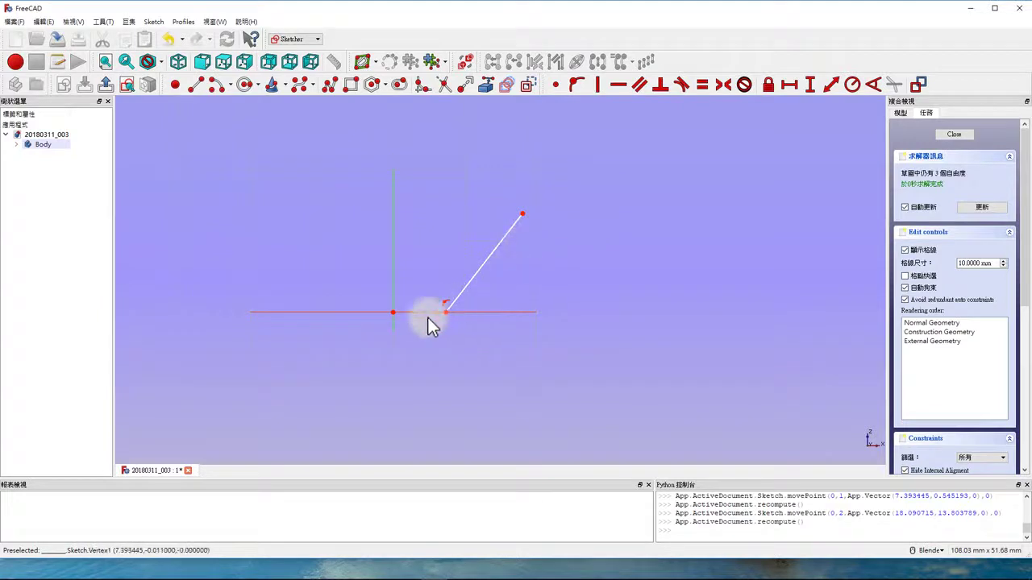
mouse_move(474, 284)
left_mouse_down()
mouse_move(437, 273)
mouse_move(496, 276)
left_mouse_up()
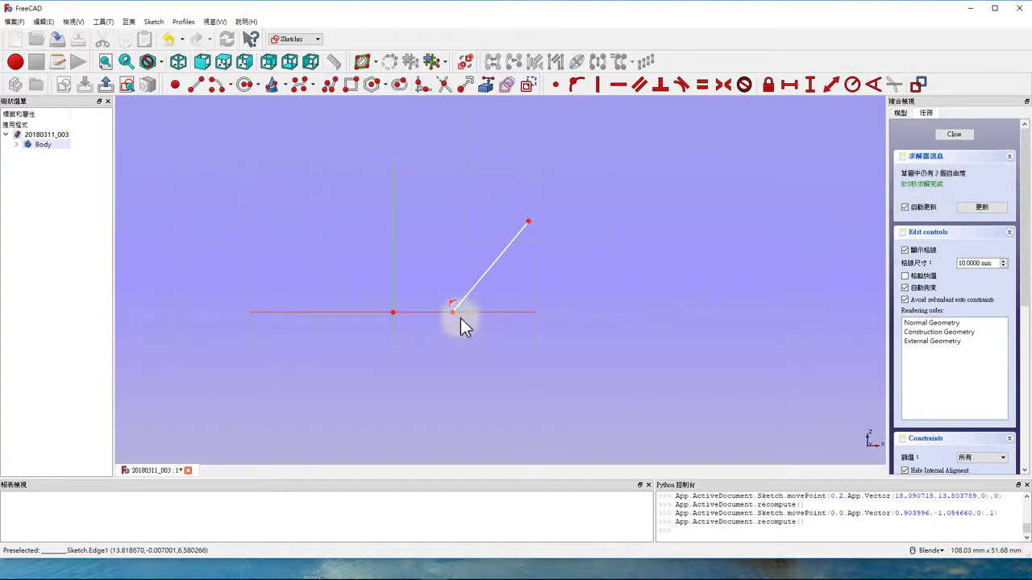
left_click_drag(452, 314, 449, 313)
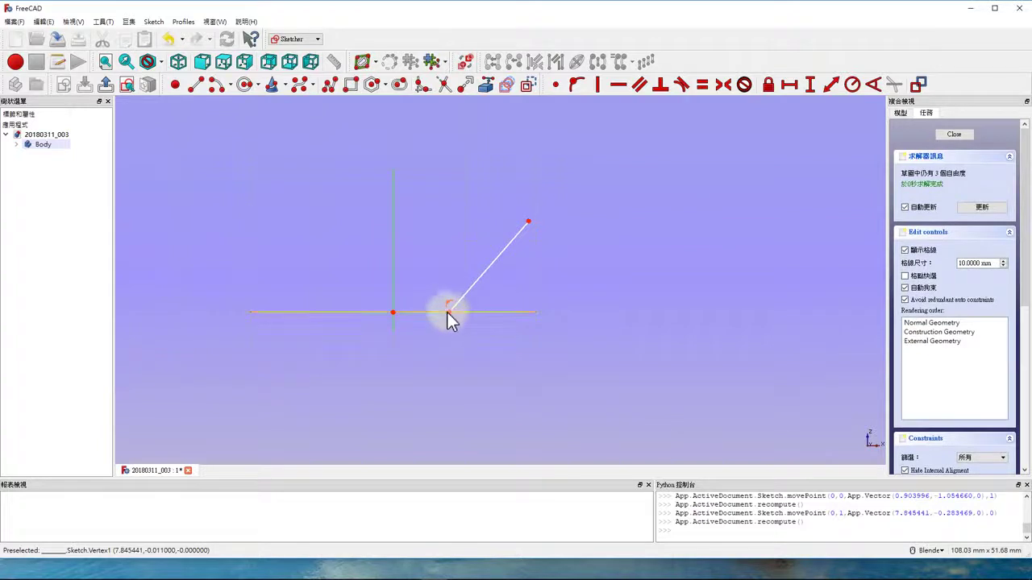
mouse_move(448, 312)
left_mouse_down()
mouse_move(422, 312)
mouse_move(457, 312)
left_mouse_up()
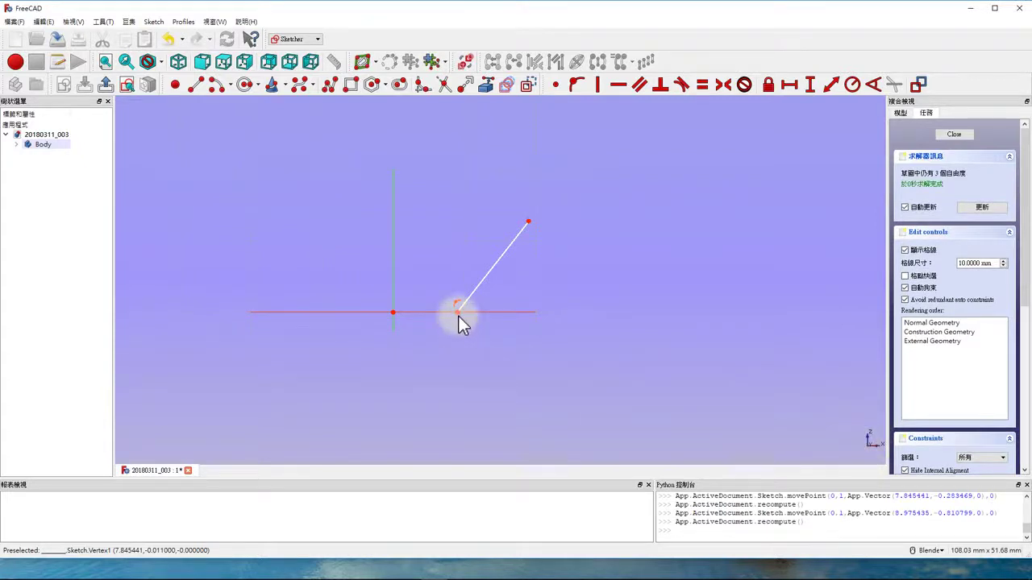
mouse_move(458, 314)
left_mouse_down()
mouse_move(472, 315)
mouse_move(414, 314)
mouse_move(509, 319)
mouse_move(474, 392)
mouse_move(431, 360)
mouse_move(456, 318)
left_mouse_up()
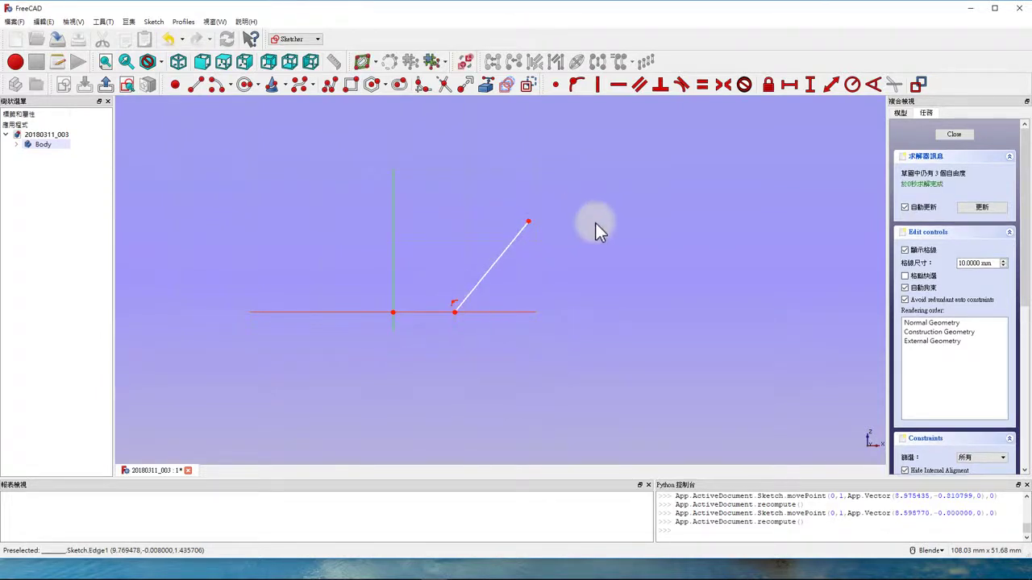
mouse_move(528, 221)
left_mouse_down()
mouse_move(447, 208)
mouse_move(585, 168)
mouse_move(534, 269)
mouse_move(483, 172)
mouse_move(571, 263)
mouse_move(537, 177)
mouse_move(456, 237)
mouse_move(617, 250)
mouse_move(606, 195)
mouse_move(495, 210)
left_mouse_up()
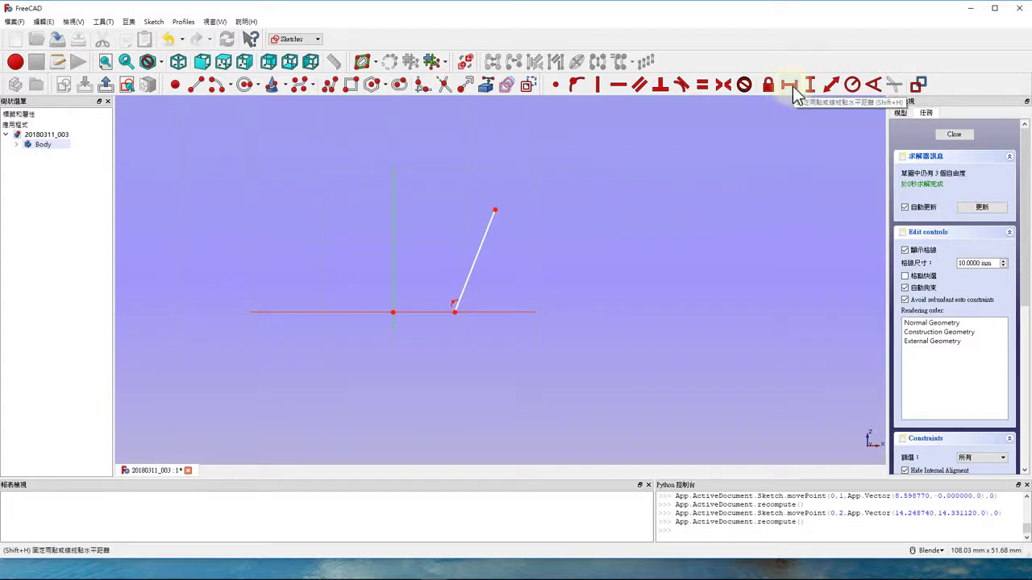
Step: Add a 10 mm horizontal distance constraint from the origin to the line's lower endpoint
left_click(792, 86)
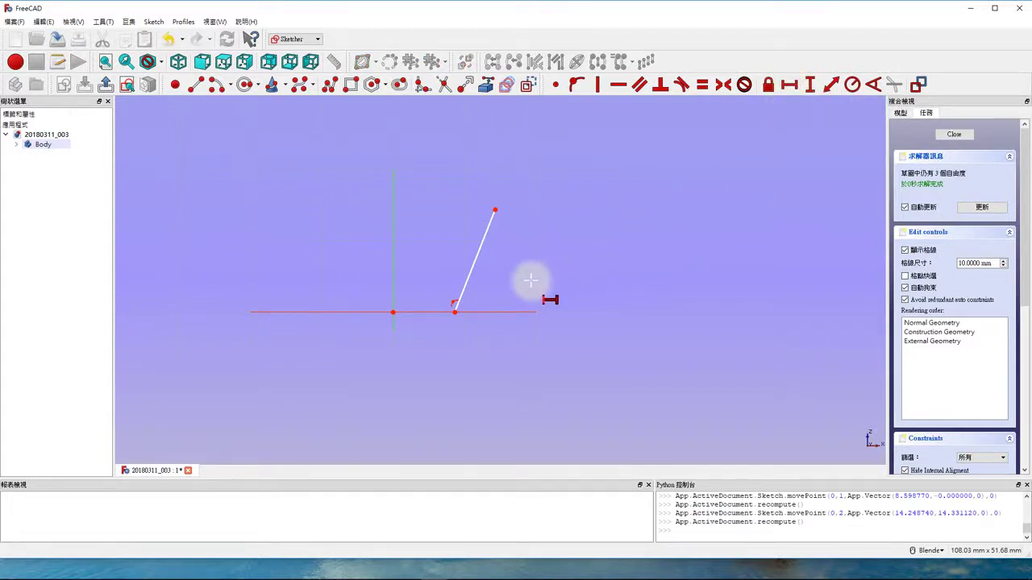
left_click(392, 312)
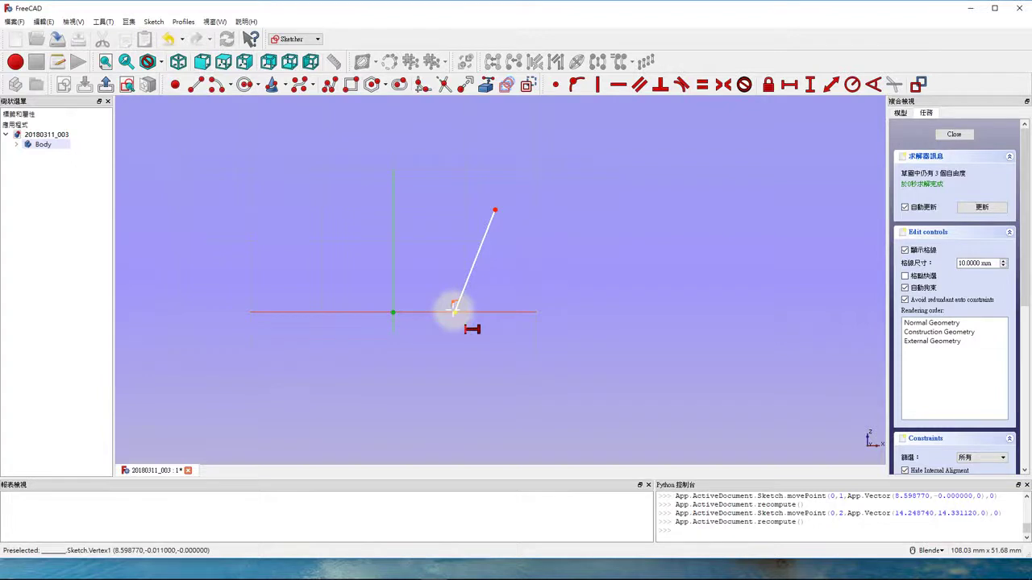
left_click(454, 310)
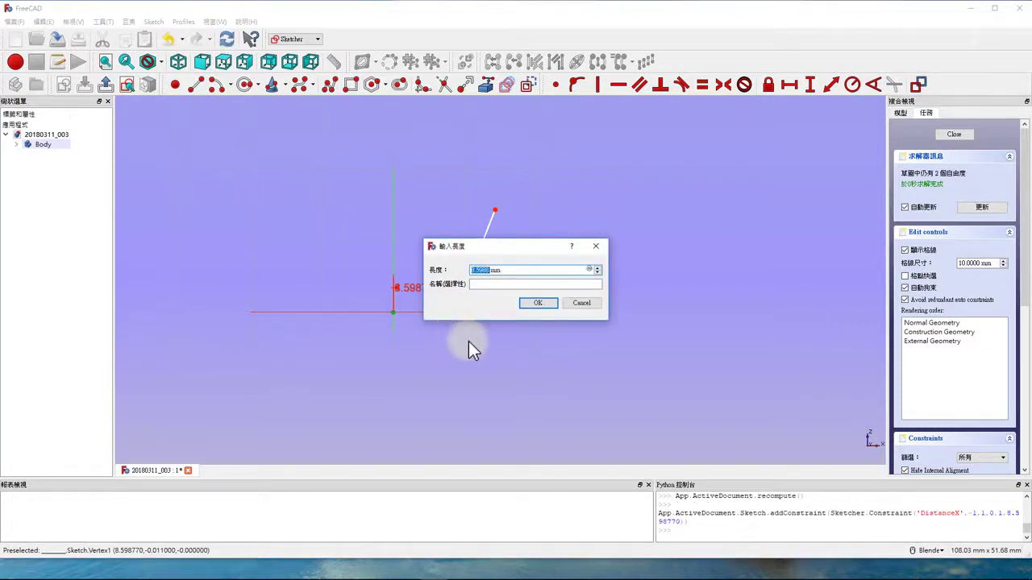
type("10")
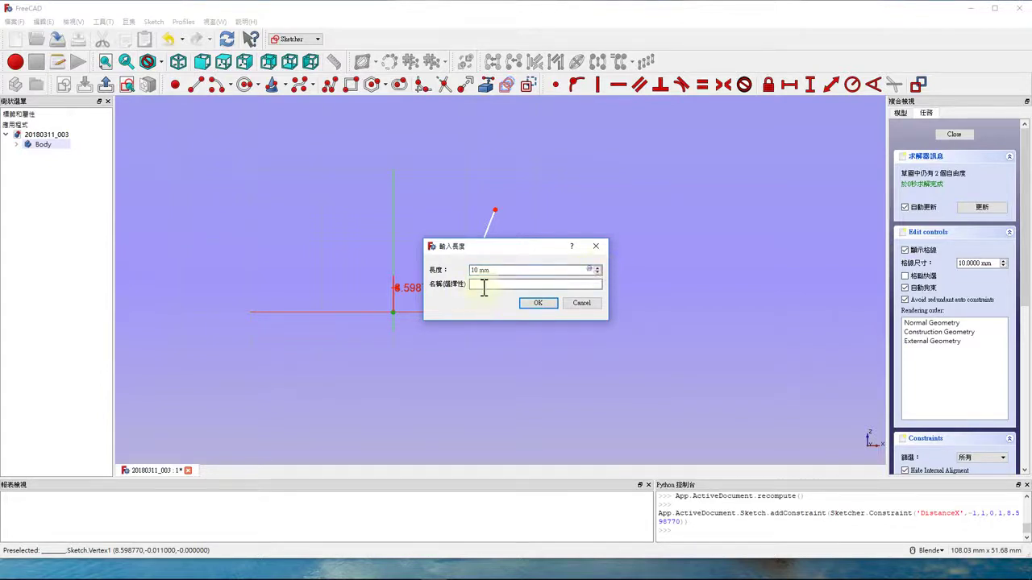
left_click(523, 305)
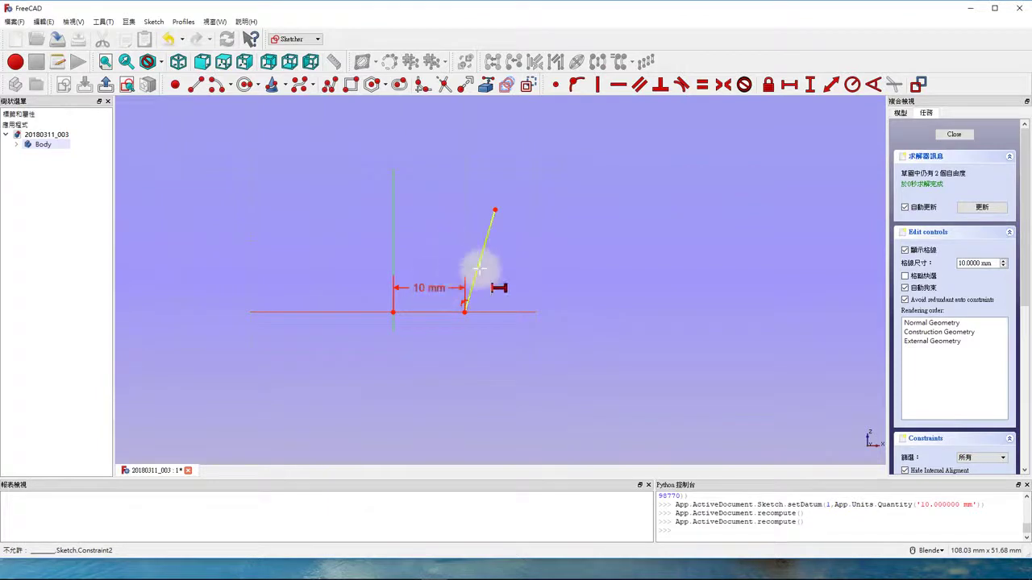
Step: Move the 10 mm dimension label below the horizontal axis
right_click(444, 292)
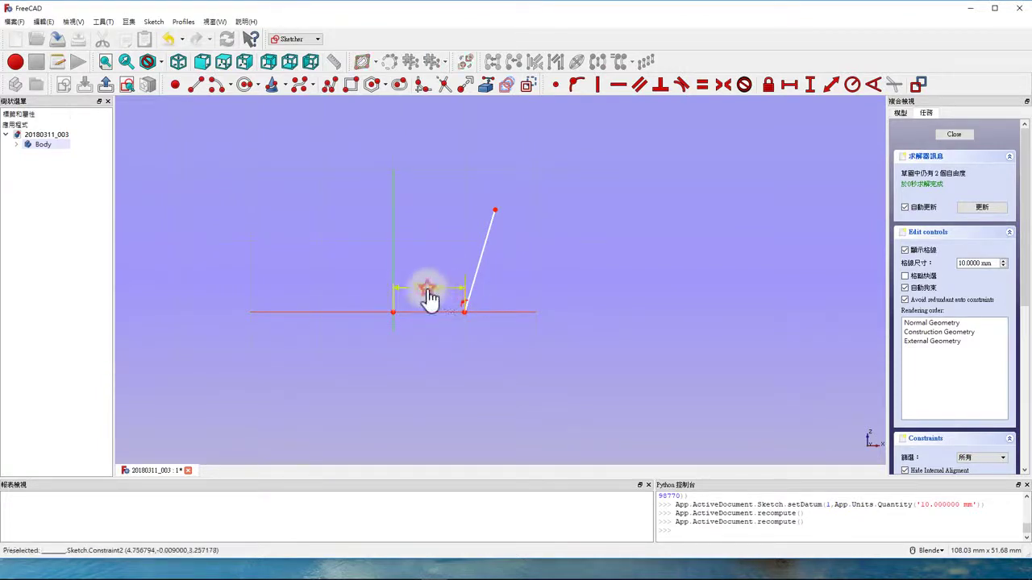
mouse_move(429, 299)
left_mouse_down()
mouse_move(426, 315)
mouse_move(516, 391)
mouse_move(318, 361)
mouse_move(549, 396)
mouse_move(288, 353)
mouse_move(276, 364)
mouse_move(286, 361)
left_mouse_up()
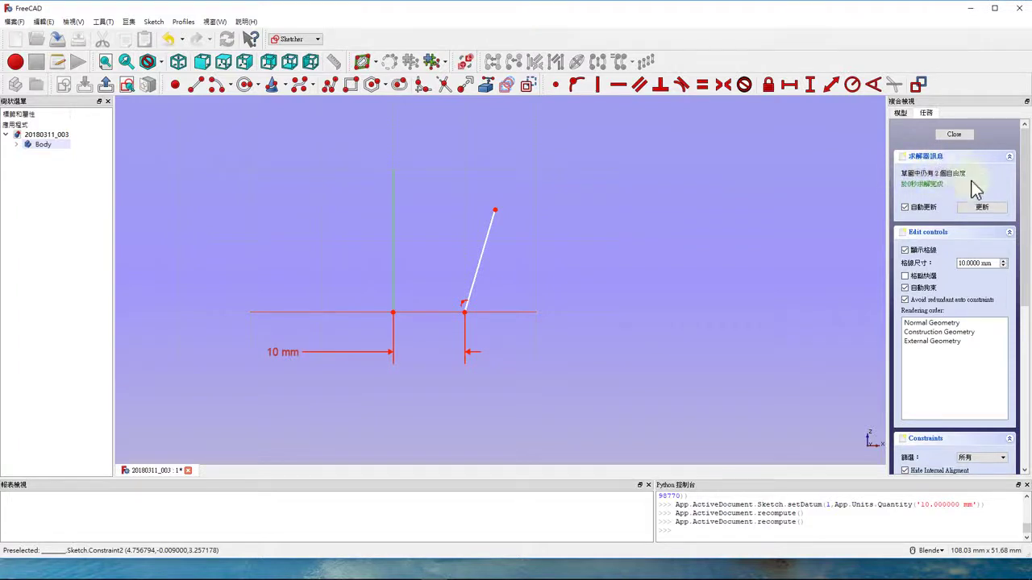
left_click(680, 238)
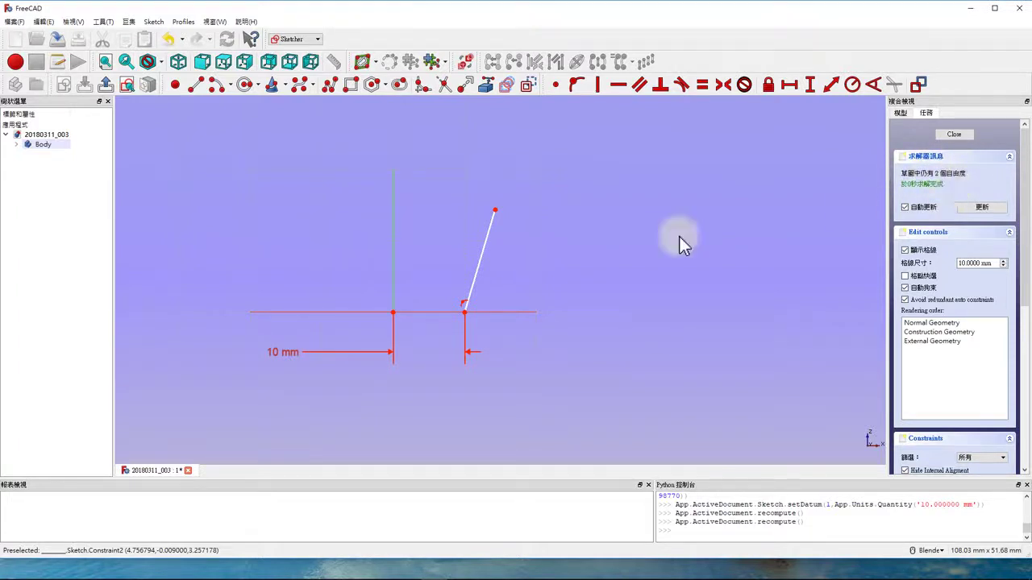
Step: Select the line's lower endpoint and drag it onto the horizontal axis
left_click(466, 316)
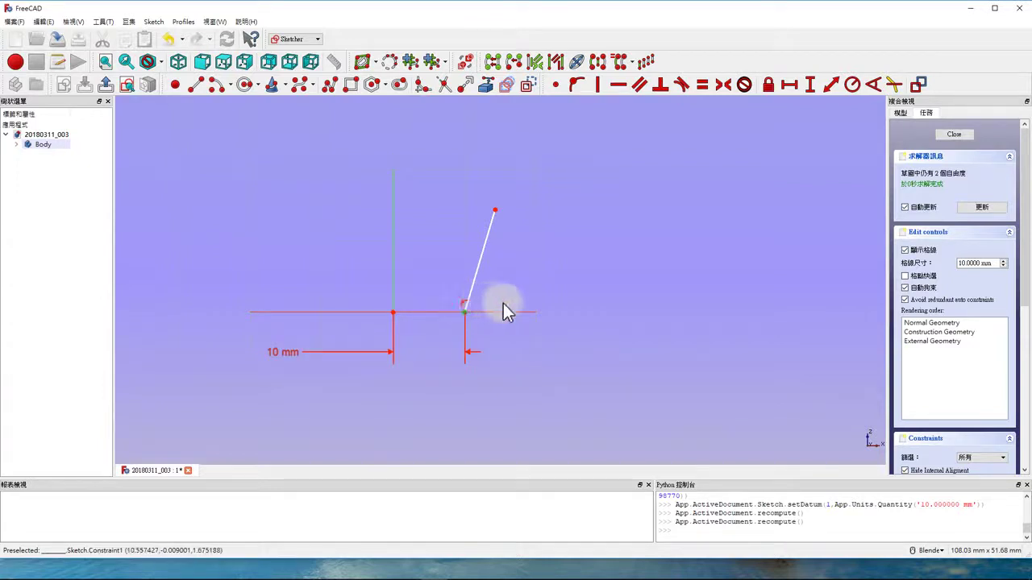
left_click(493, 305)
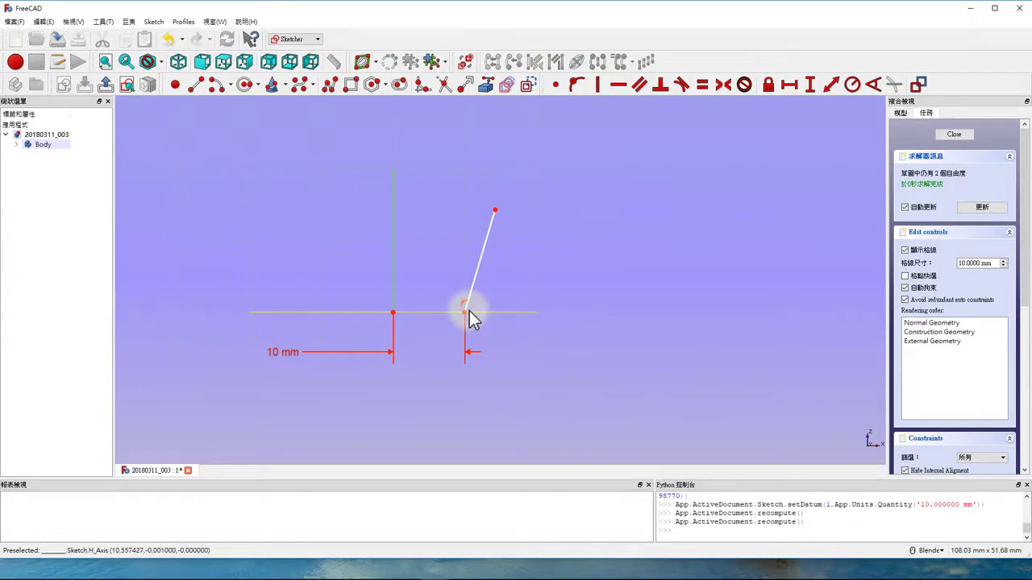
left_click_drag(465, 309, 440, 314)
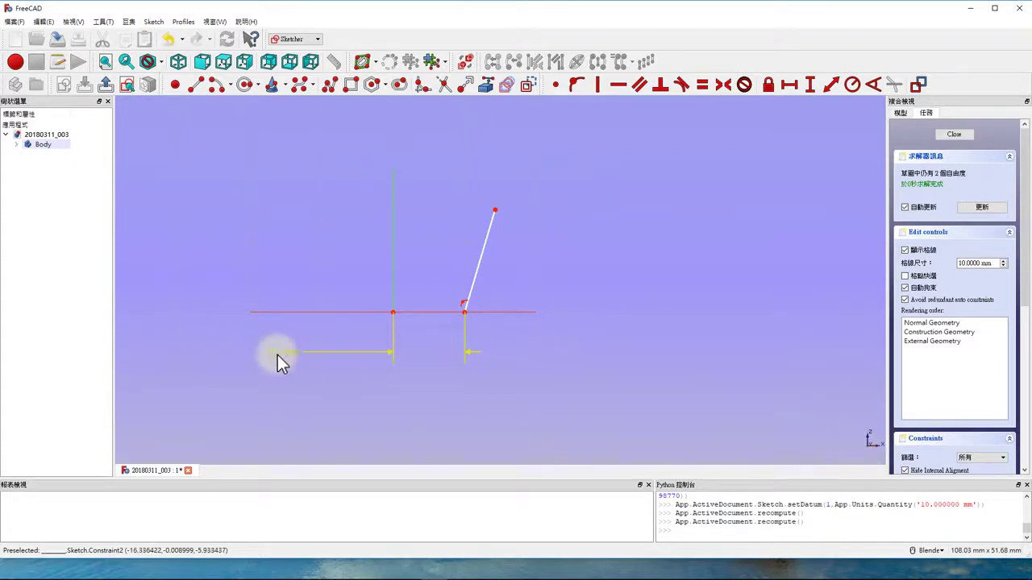
Step: Drag the line's top end right and down for a gentler slope
mouse_move(495, 209)
left_mouse_down()
mouse_move(536, 246)
mouse_move(486, 235)
mouse_move(525, 240)
mouse_move(552, 194)
mouse_move(806, 134)
mouse_move(524, 254)
left_mouse_up()
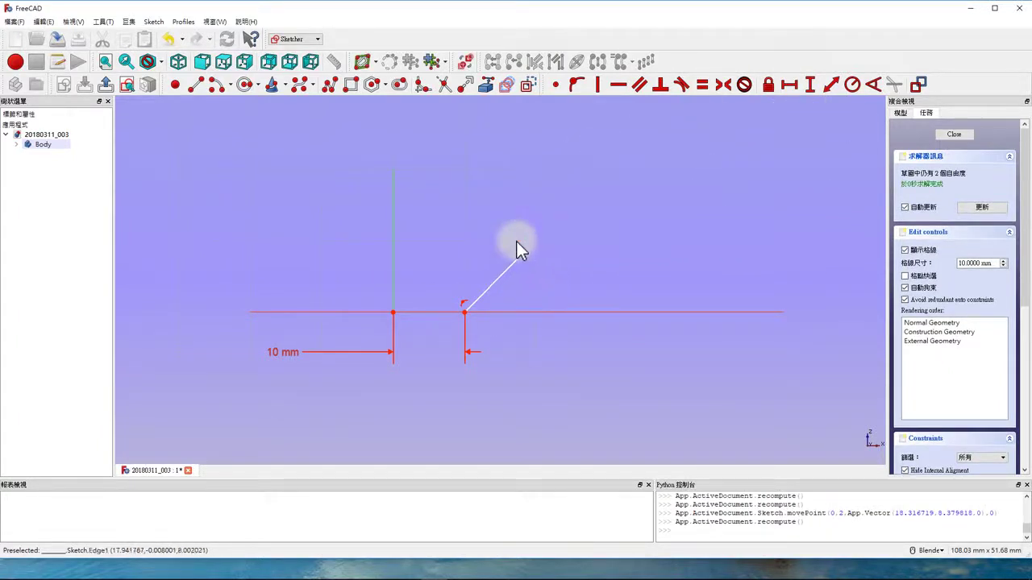
left_click_drag(524, 255, 533, 242)
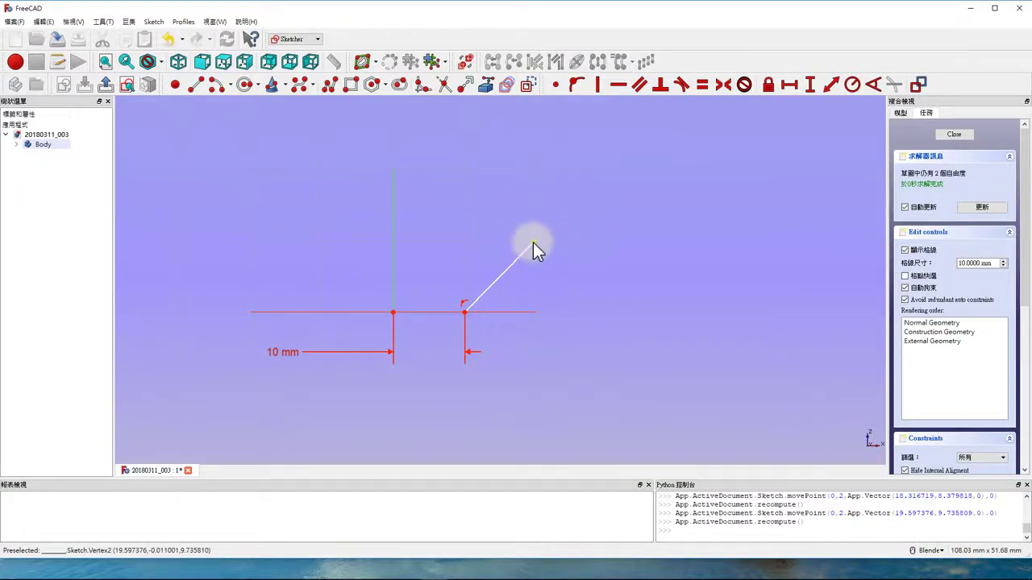
left_click_drag(532, 242, 538, 243)
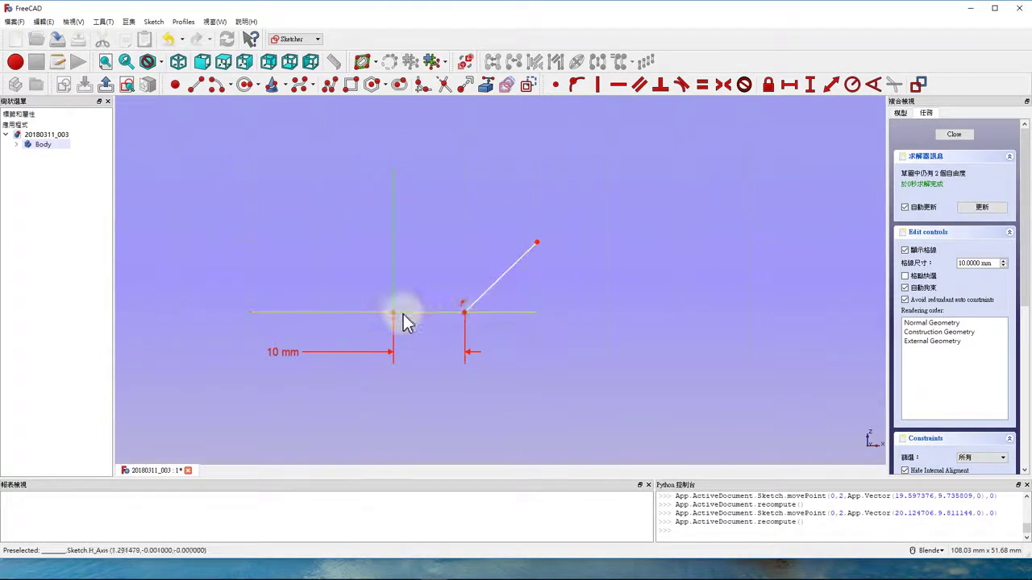
Step: Dimension the line's top endpoint 20 mm horizontally from the origin, with the label placed above the line
left_click(536, 244)
left_click(393, 313)
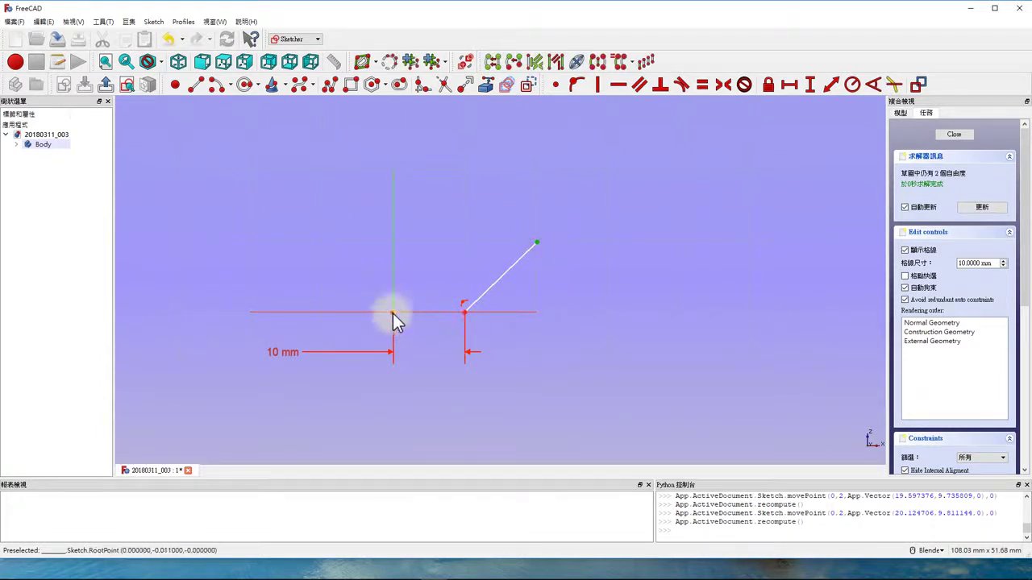
left_click(787, 89)
type("20")
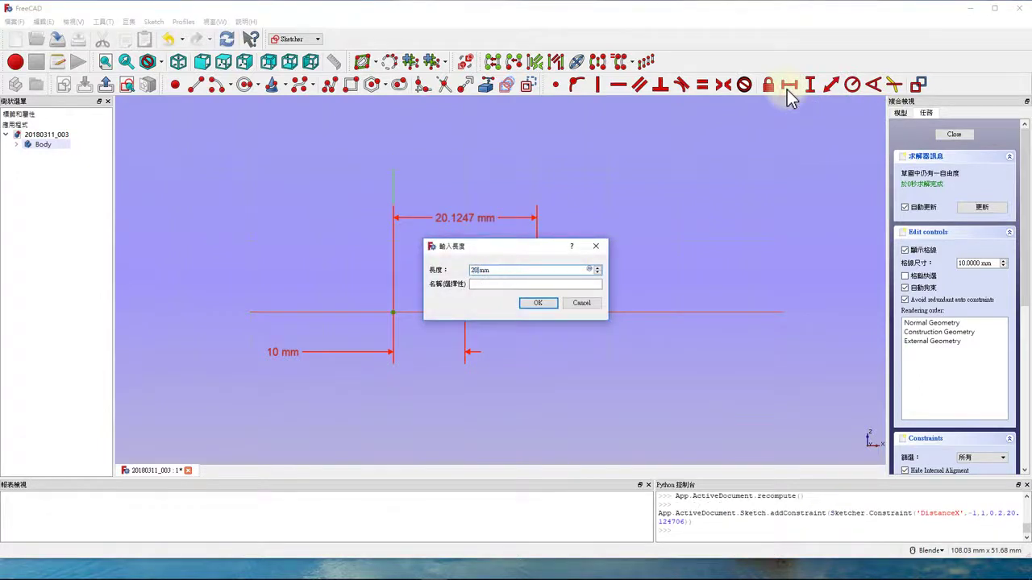
key("Return")
left_click_drag(455, 222, 463, 180)
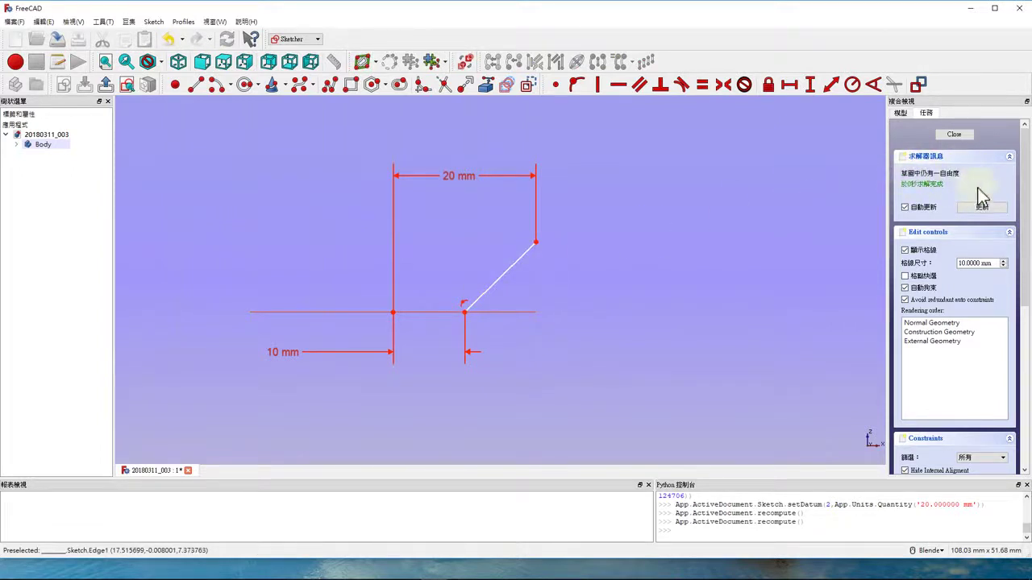
mouse_move(536, 243)
left_mouse_down()
mouse_move(538, 187)
mouse_move(525, 368)
mouse_move(534, 179)
mouse_move(525, 381)
mouse_move(544, 256)
mouse_move(528, 356)
mouse_move(536, 260)
left_mouse_up()
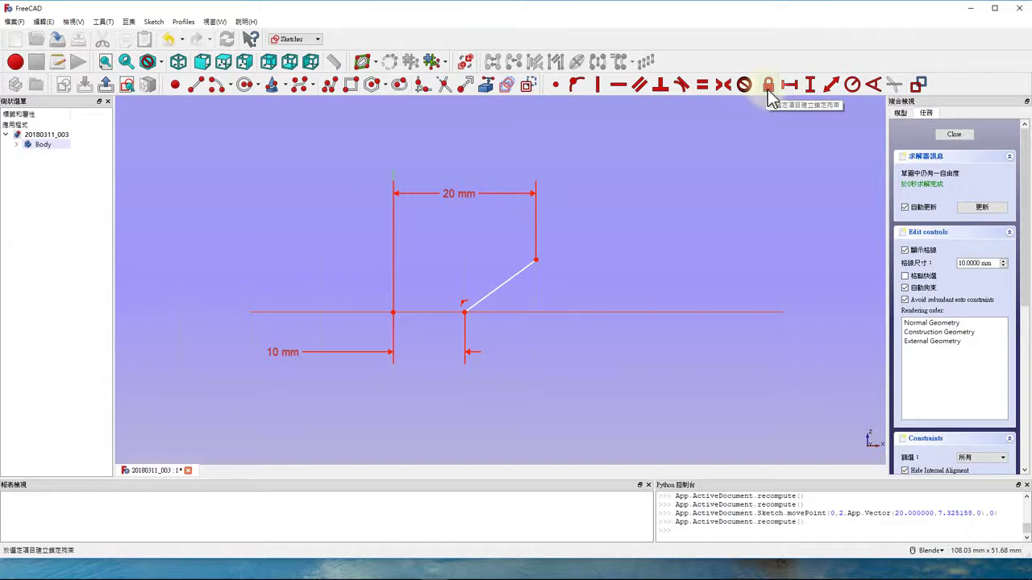
Step: Delete the 20 mm dimension and lock the line's top endpoint position
left_click(537, 262)
left_click(393, 313)
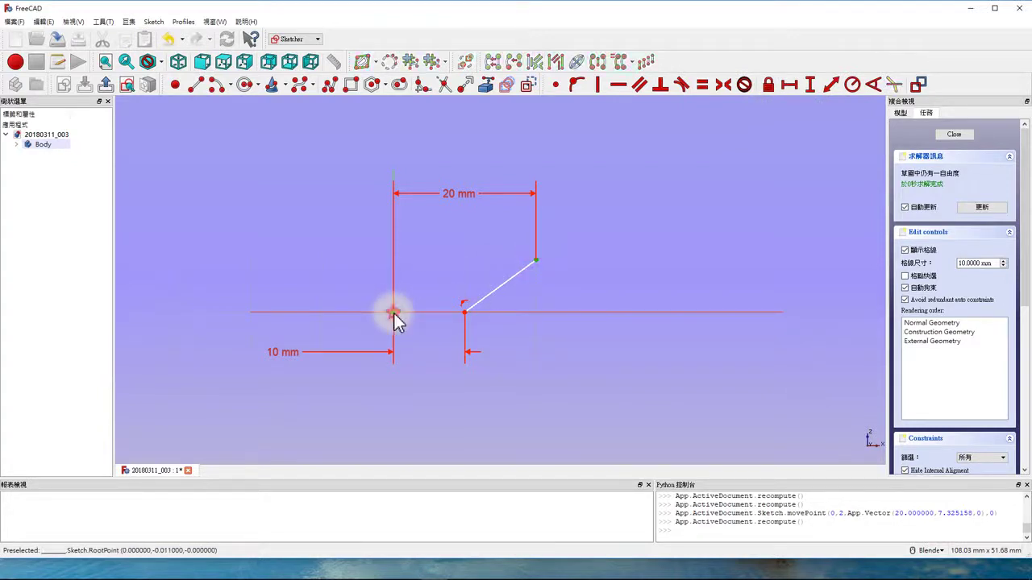
left_click(621, 255)
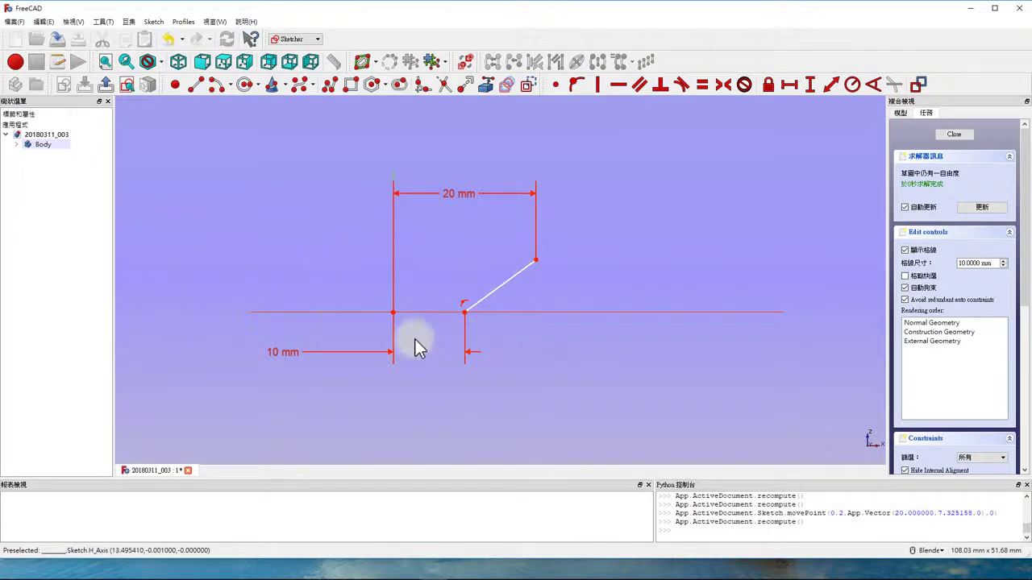
left_click(538, 262)
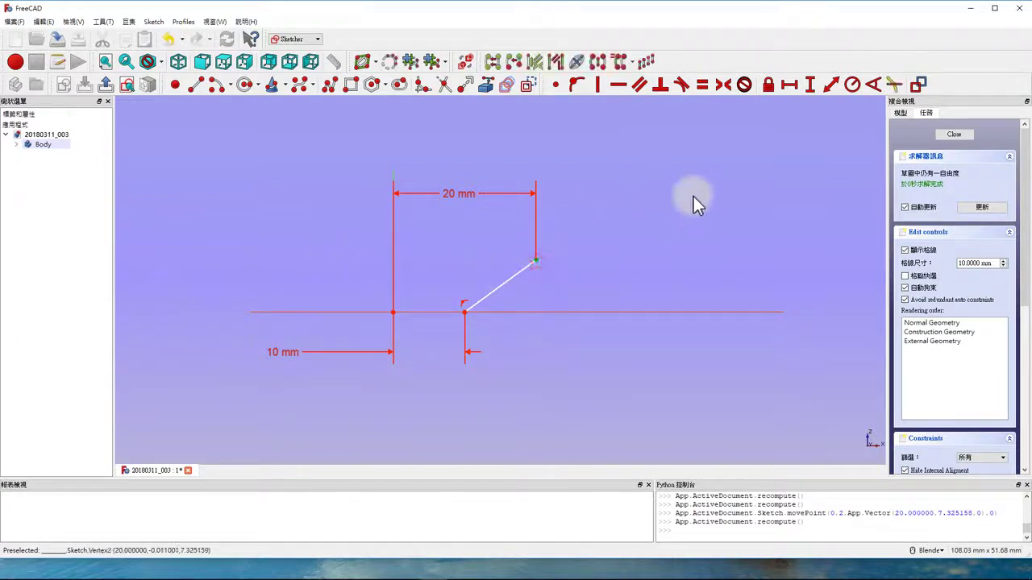
left_click(466, 232)
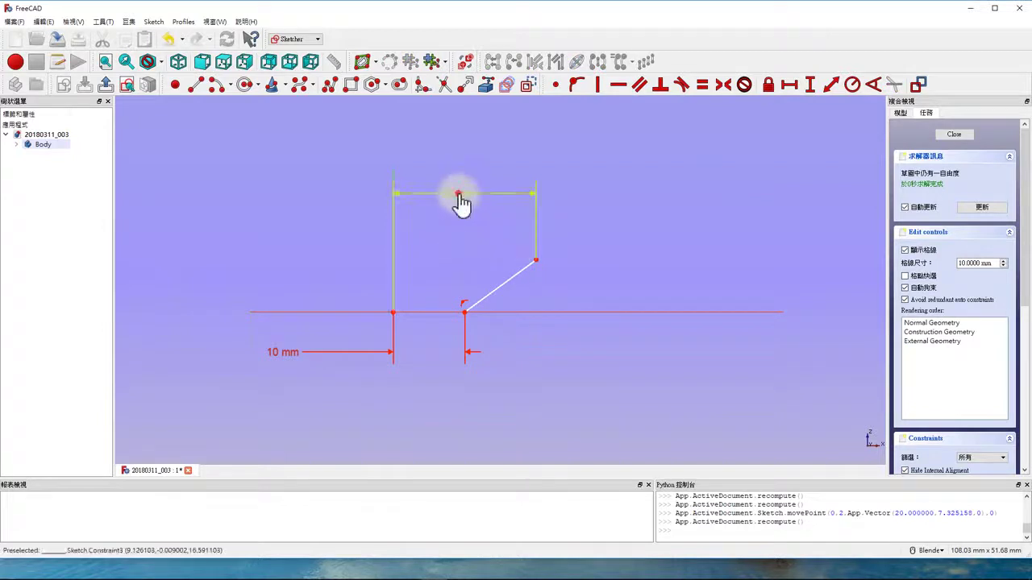
left_click(459, 194)
key("Delete")
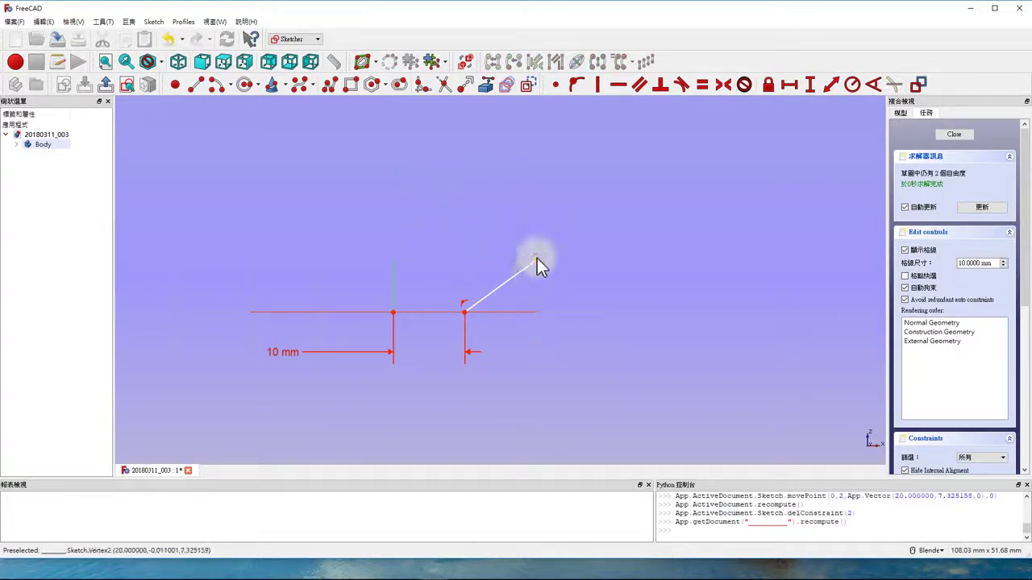
left_click(536, 258)
left_click(768, 84)
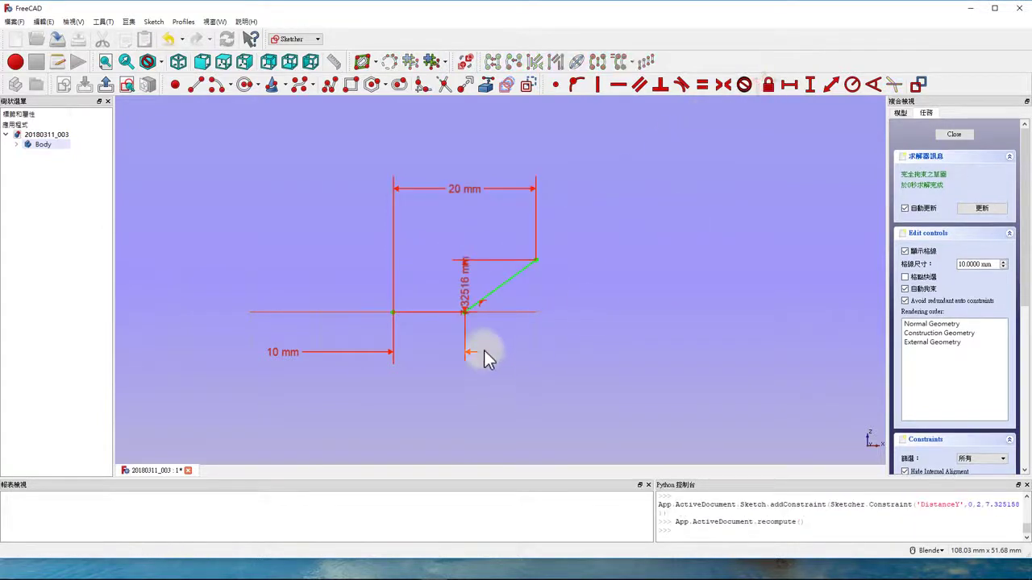
Step: Move the 7.32516 mm vertical dimension right of the line and set it to 10 mm
mouse_move(470, 298)
left_mouse_down()
mouse_move(564, 299)
mouse_move(576, 219)
mouse_move(592, 219)
left_mouse_up()
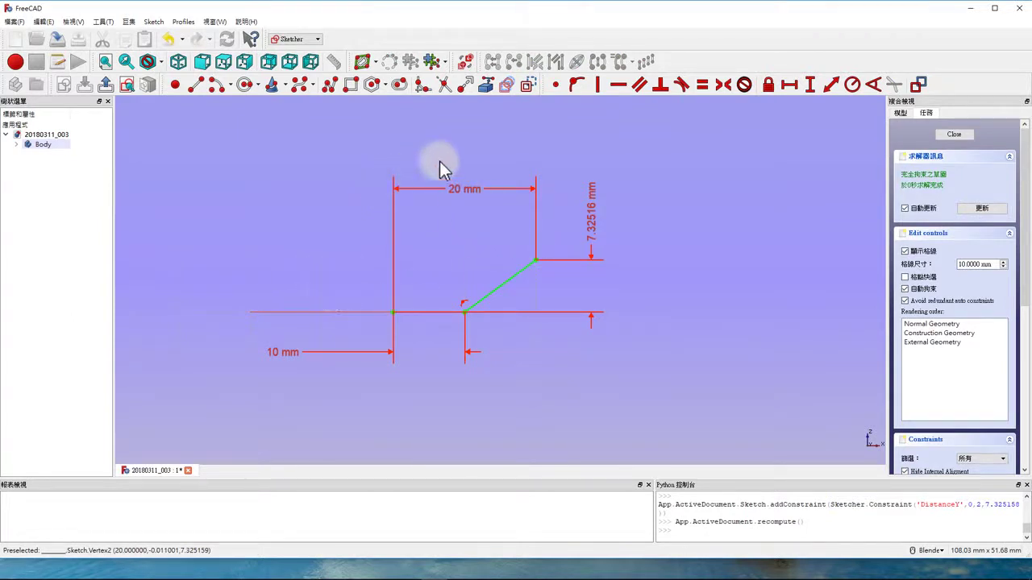
double_click(593, 222)
type("10")
key("Return")
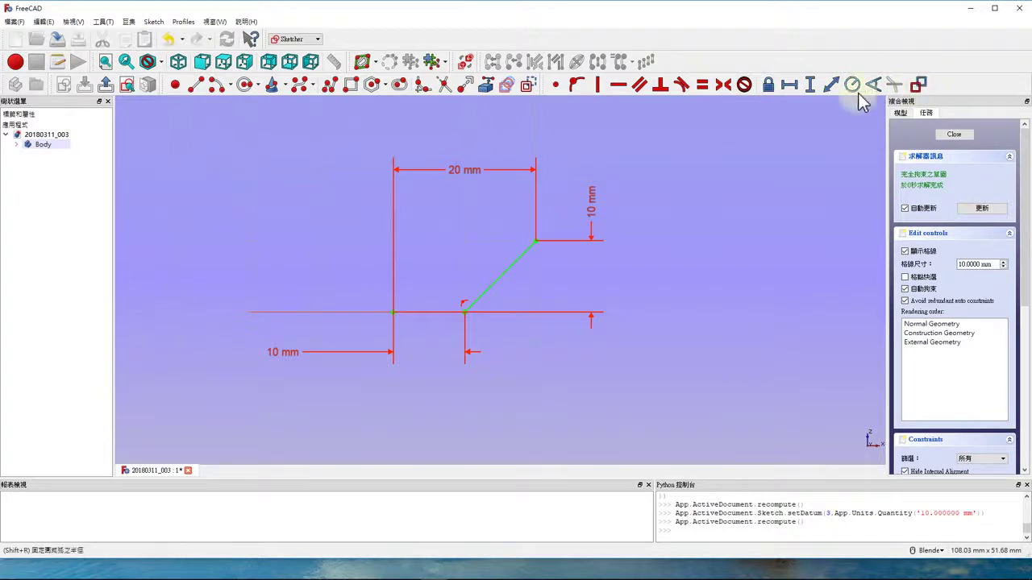
Step: Add a 135° angle between the inclined line and the horizontal axis, with its arc widened
left_click(770, 85)
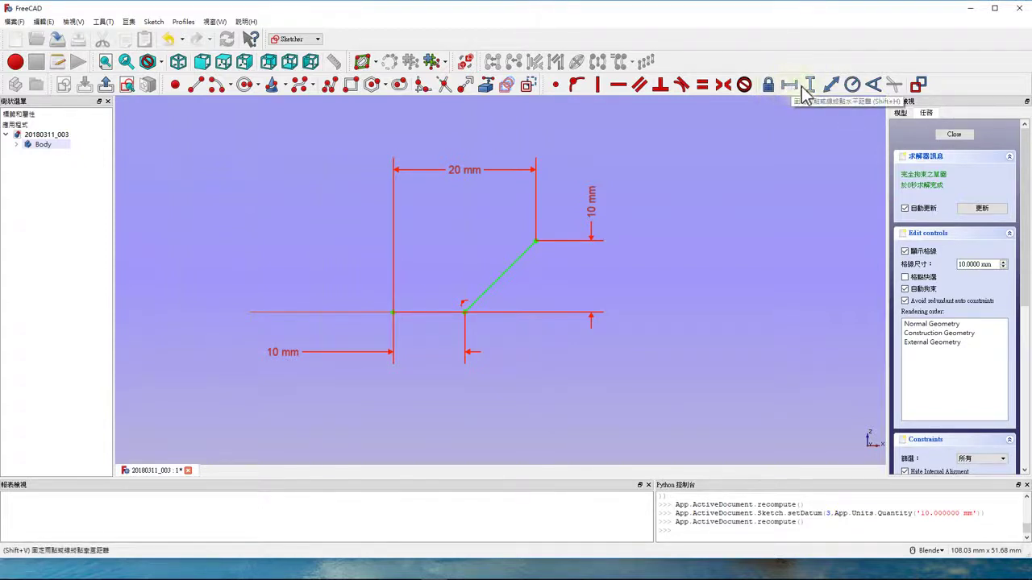
left_click(871, 87)
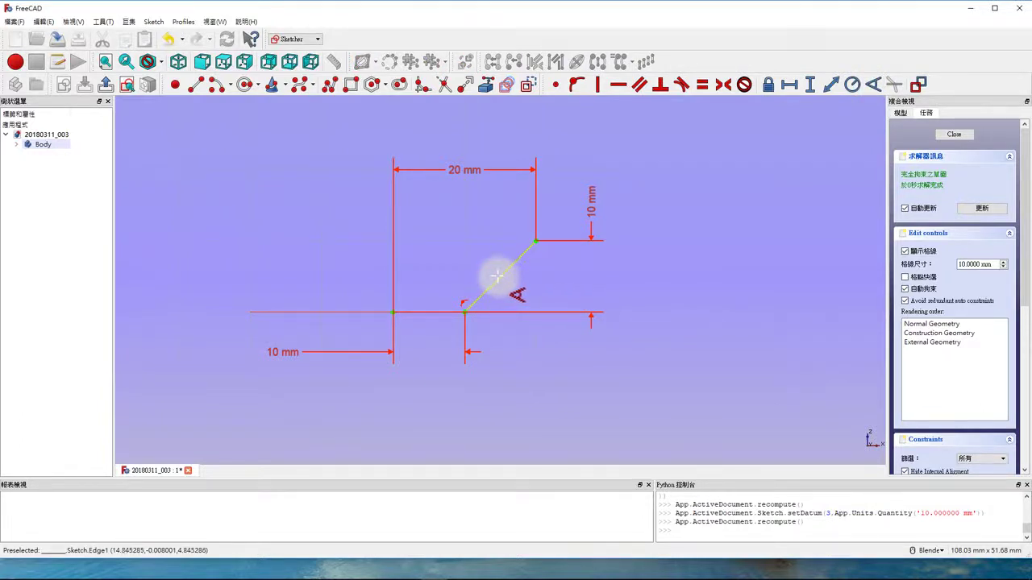
left_click(498, 276)
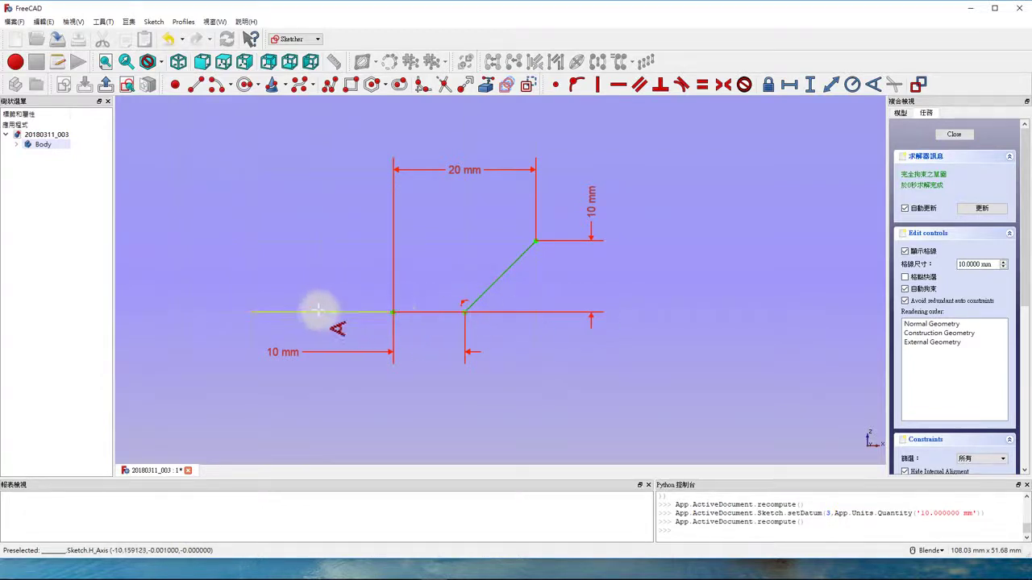
left_click(525, 311)
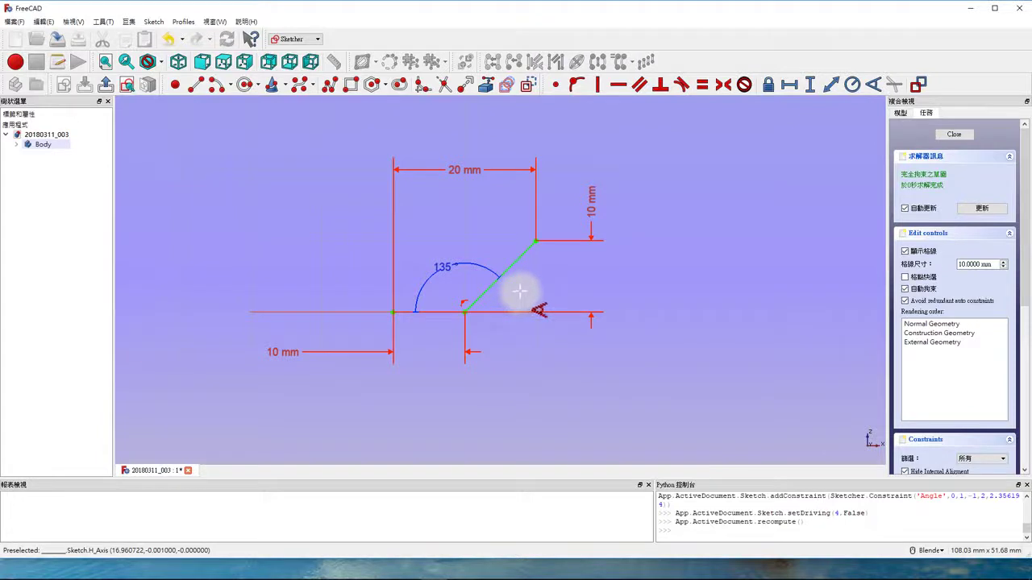
right_click(523, 292)
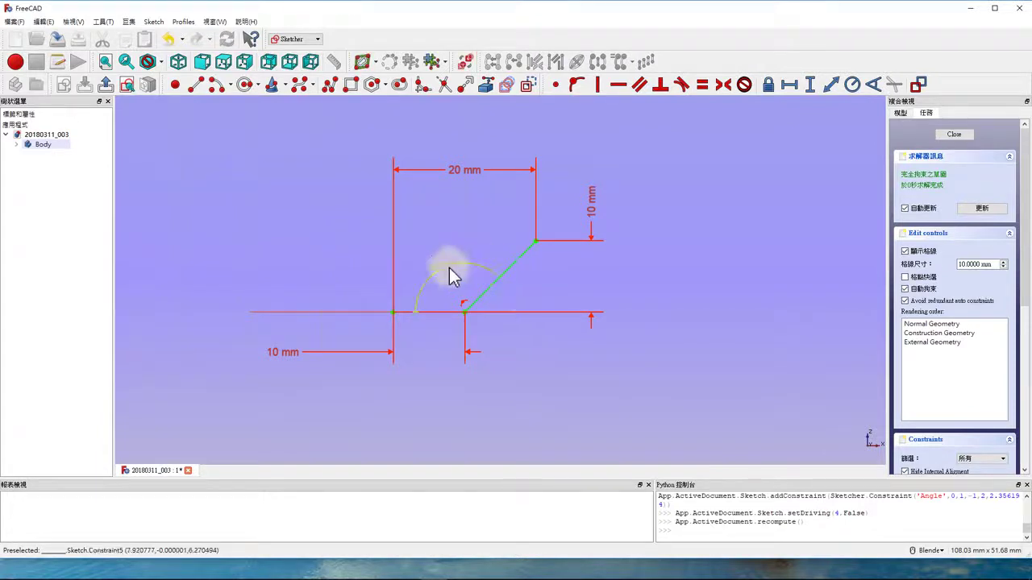
left_click_drag(448, 268, 448, 260)
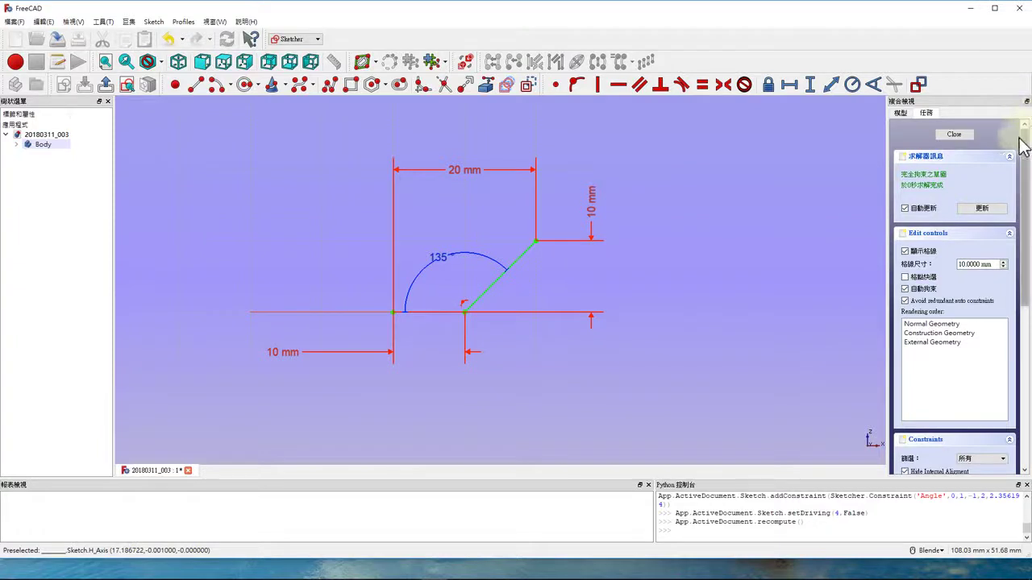
left_click_drag(1026, 146, 1027, 298)
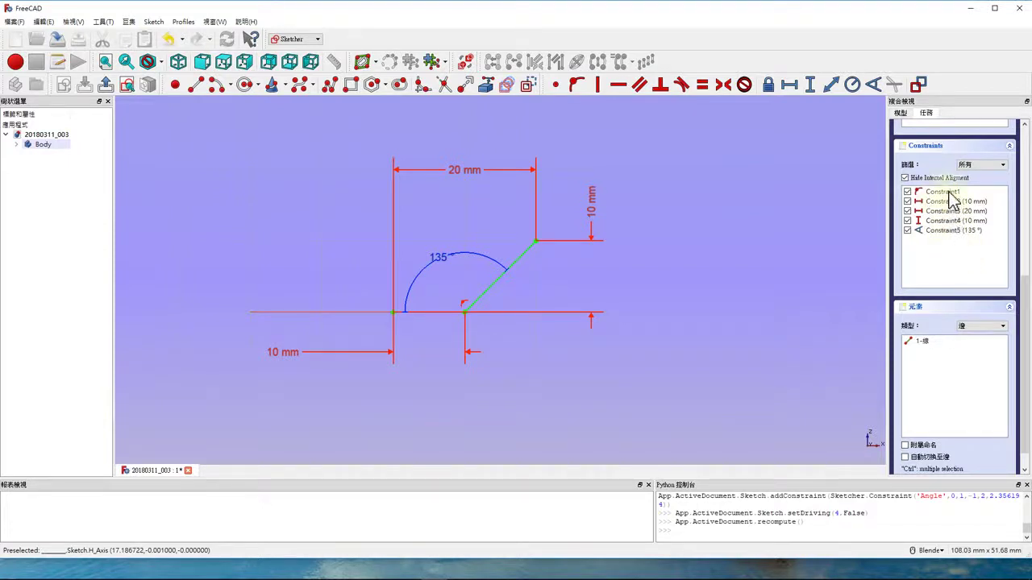
Step: Inspect Constraint1 and the 20 mm, 10 mm and 135° constraints, nudging the bottom 10 mm label
left_click(949, 193)
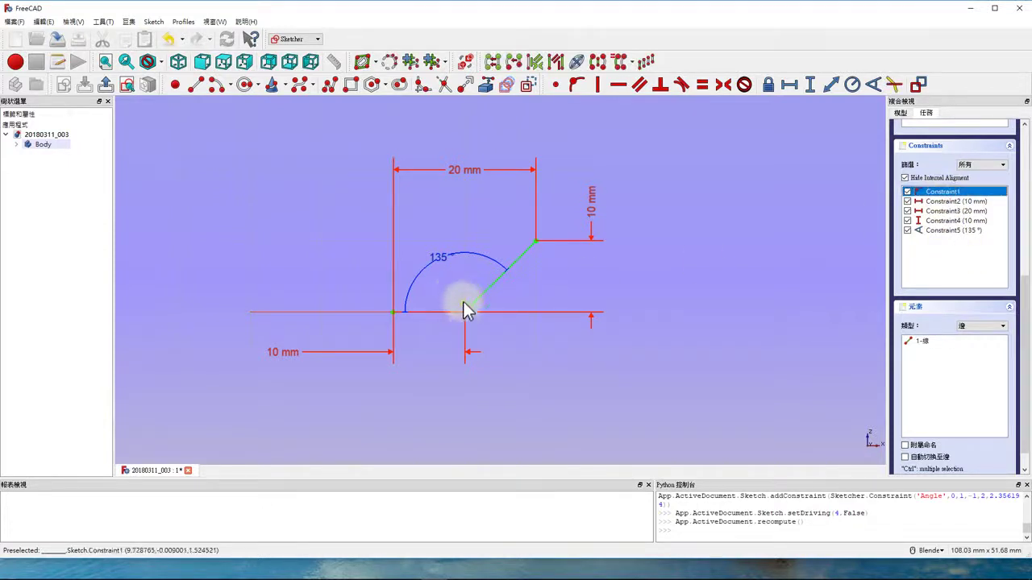
left_click(959, 210)
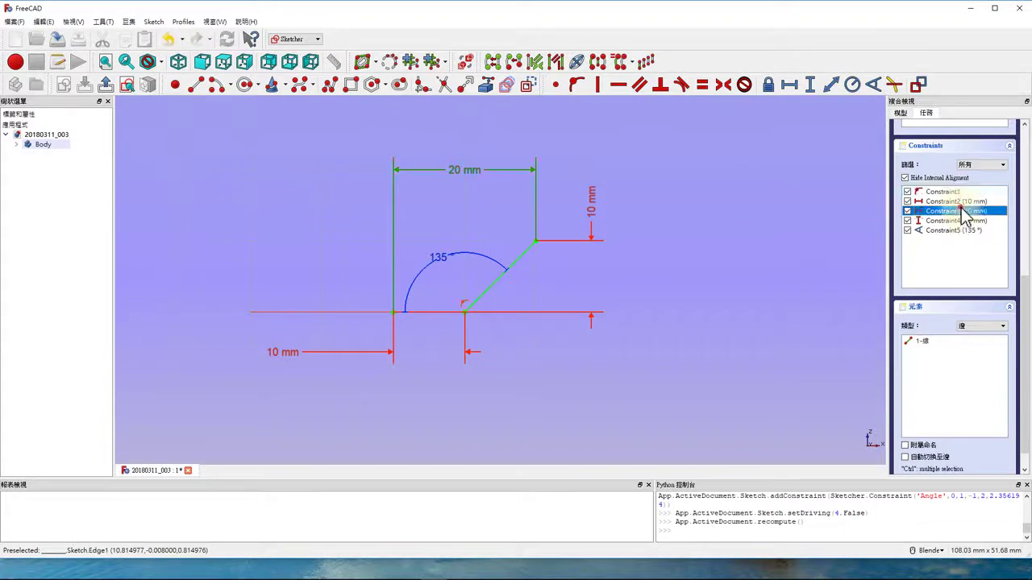
left_click(332, 350)
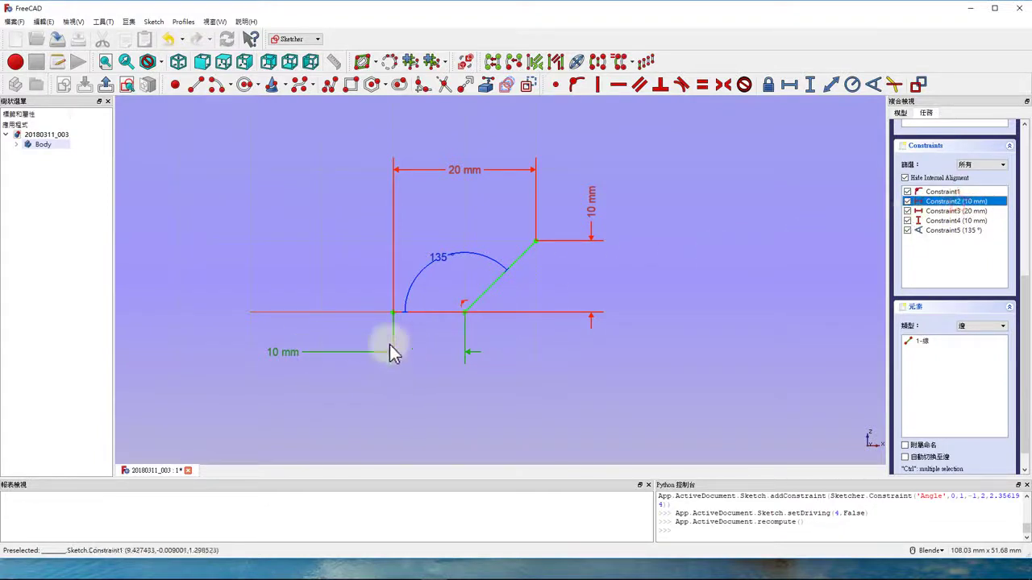
mouse_move(268, 359)
left_mouse_down()
mouse_move(279, 356)
mouse_move(265, 359)
left_mouse_up()
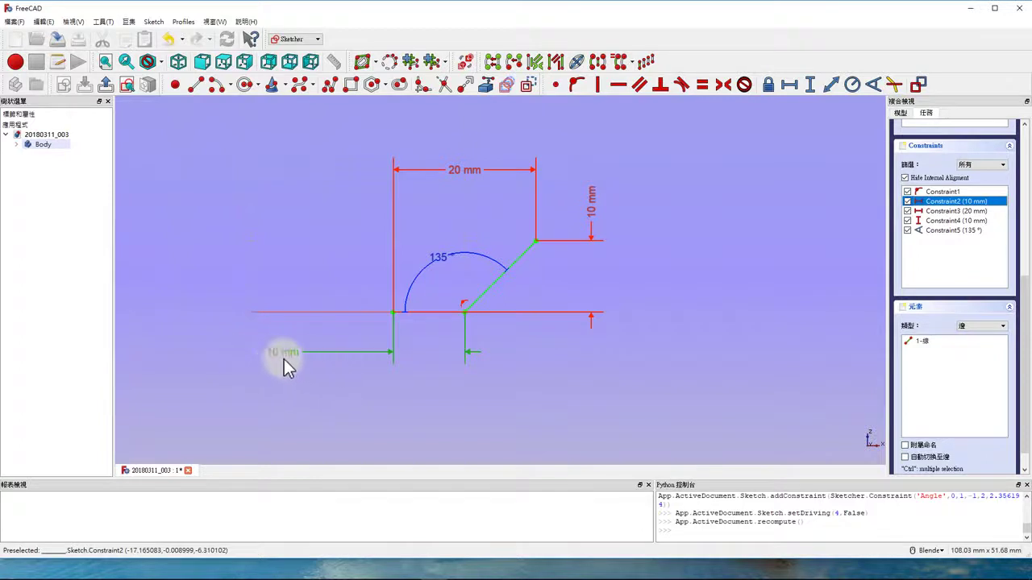
left_click(955, 210)
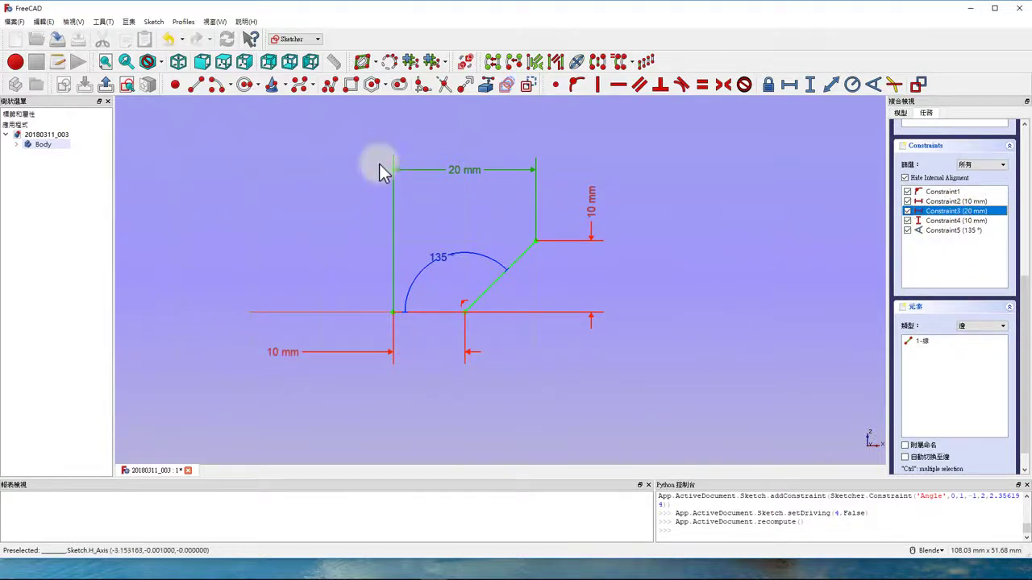
left_click(935, 220)
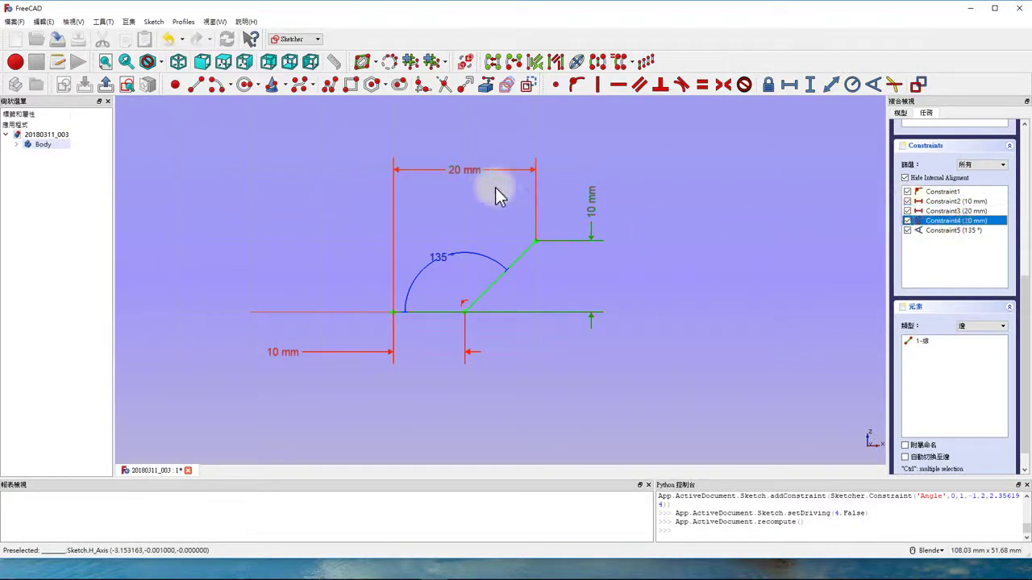
left_click(942, 231)
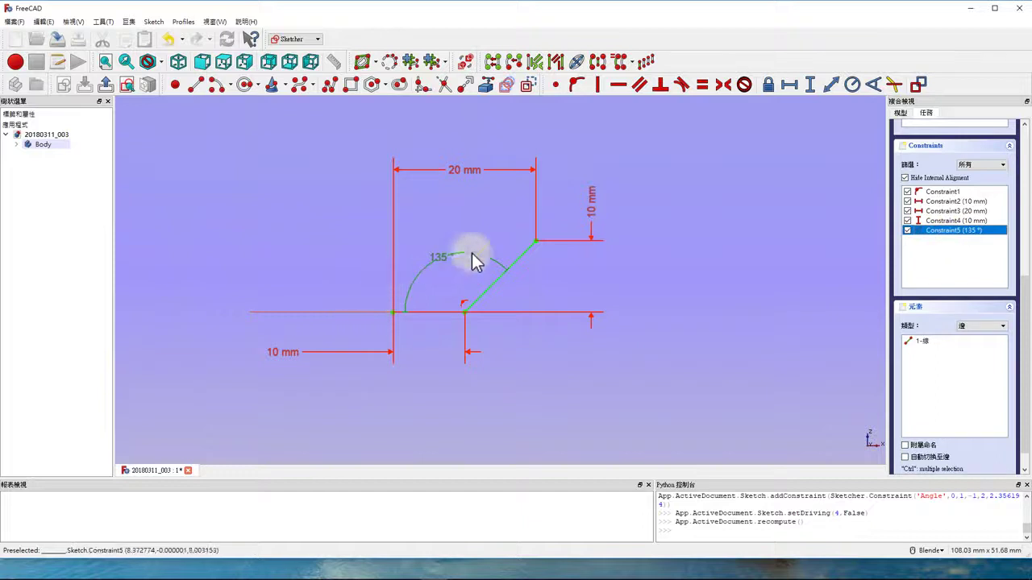
Step: Step through all five constraints again, then clear the selection and select the inclined line
left_click(957, 192)
left_click(960, 201)
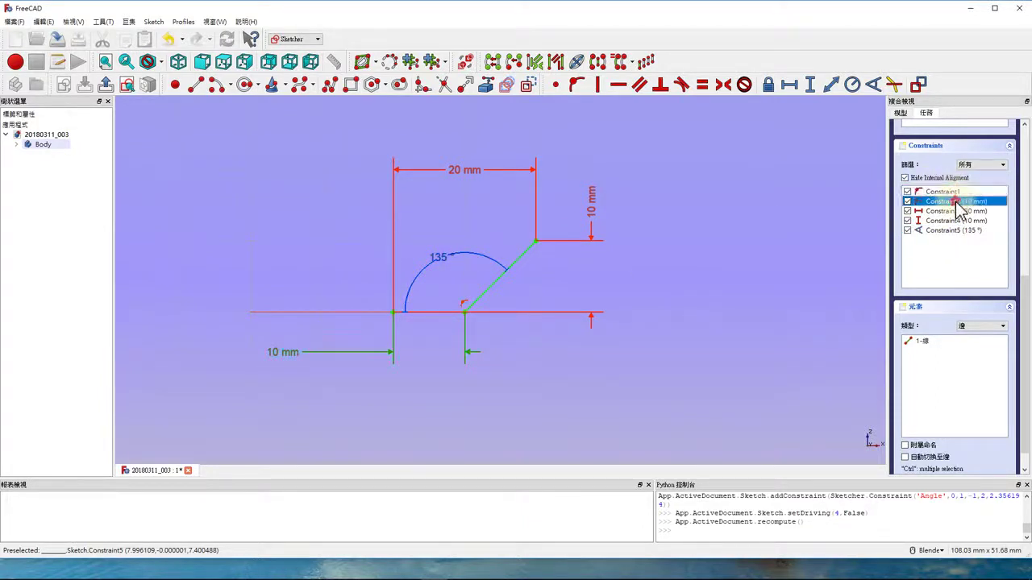
left_click(960, 212)
left_click(958, 221)
left_click(957, 229)
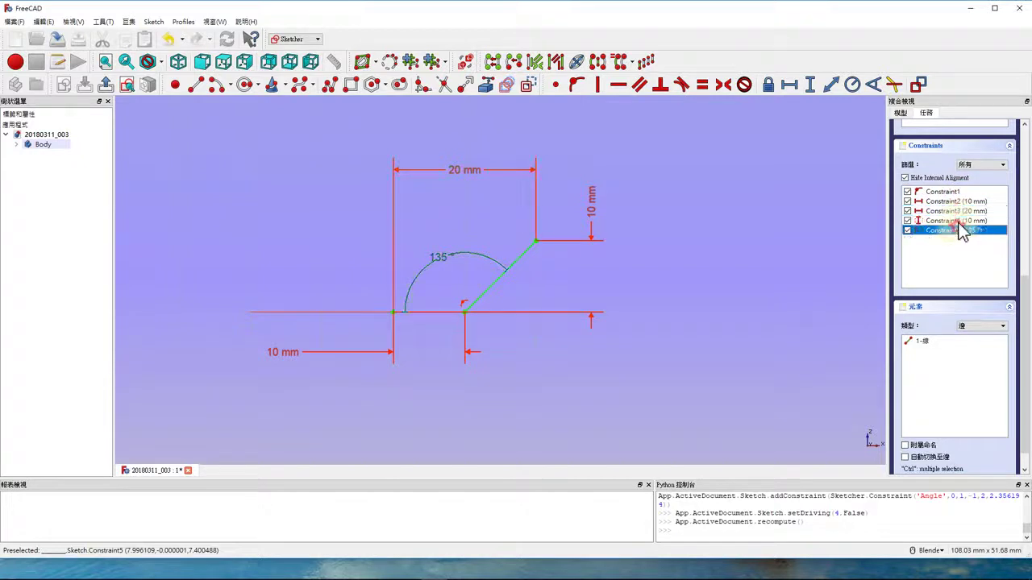
left_click(950, 192)
left_click(951, 202)
left_click(950, 211)
left_click(948, 221)
left_click(947, 230)
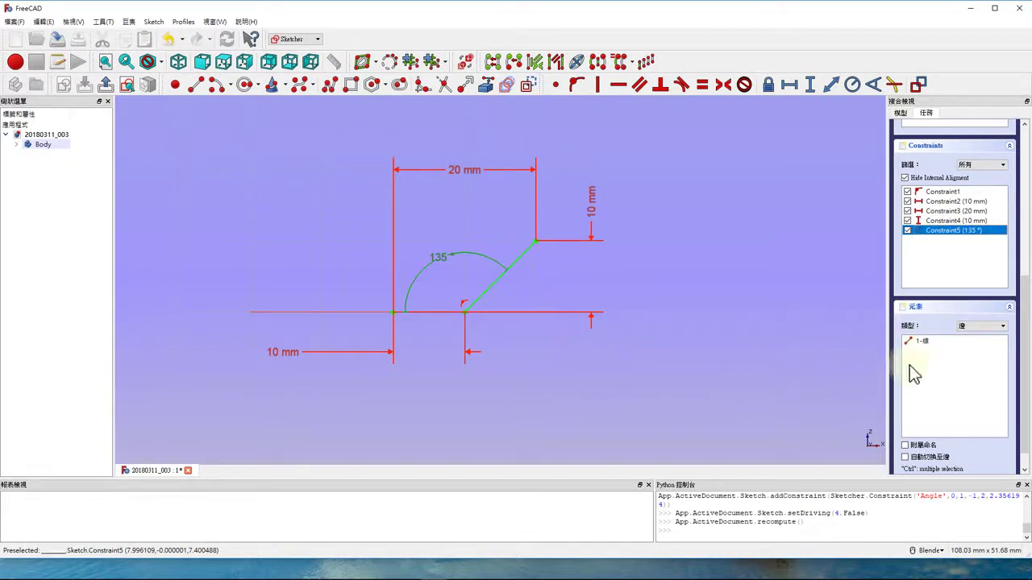
left_click(952, 362)
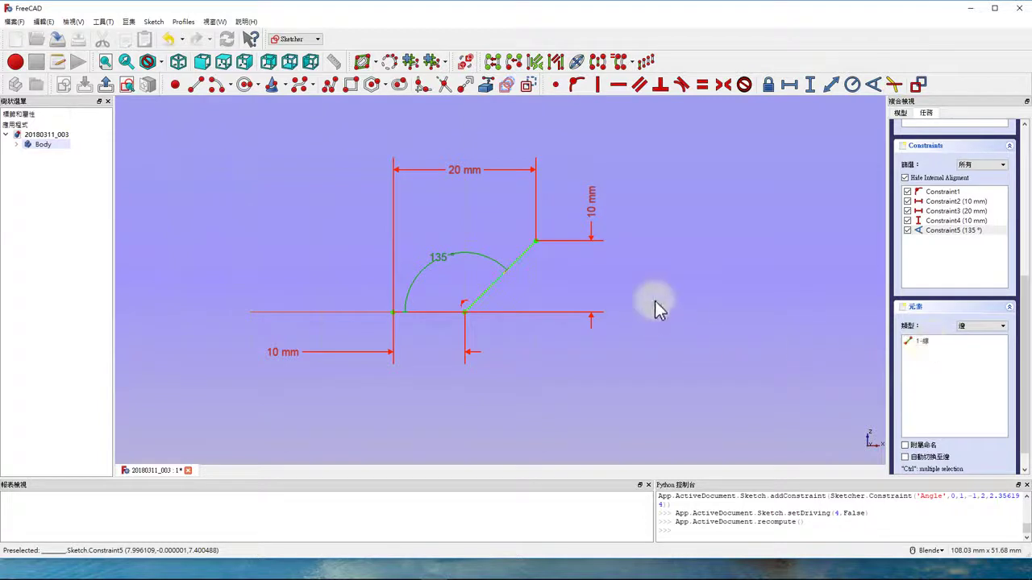
left_click(948, 343)
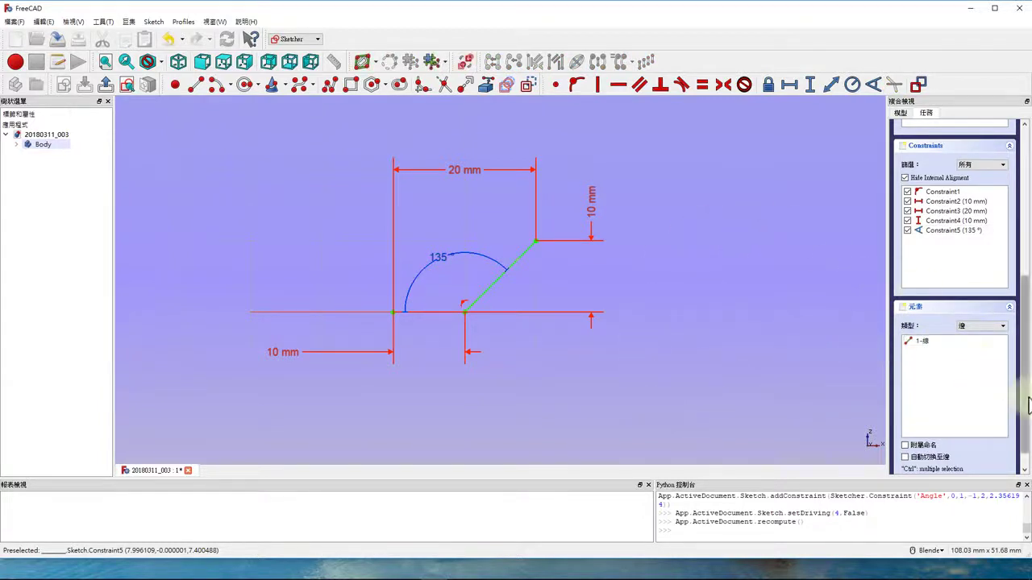
Step: Close the sketch and deselect it in the Part Design 3D view
left_click_drag(1023, 375, 1028, 208)
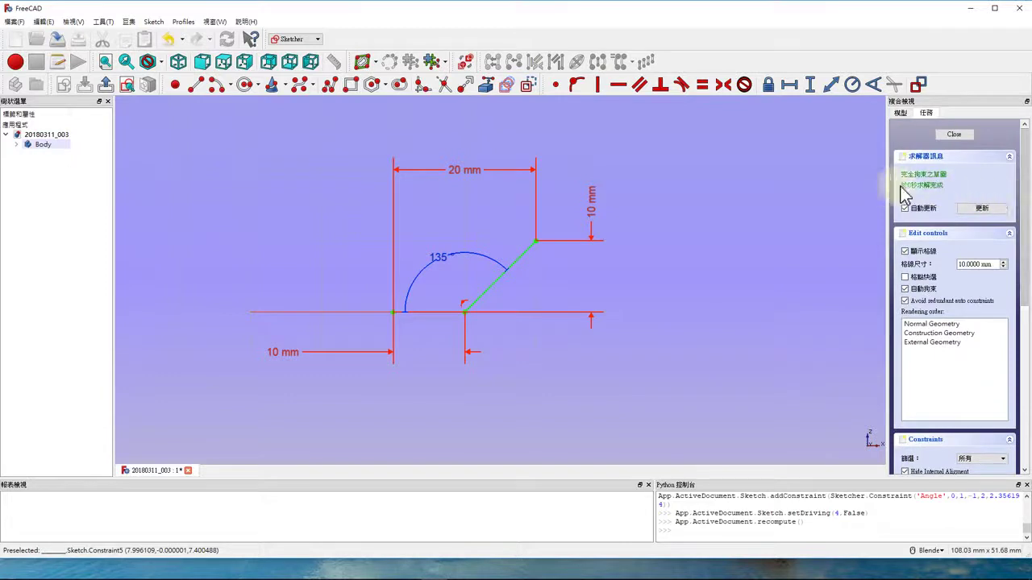
left_click(964, 139)
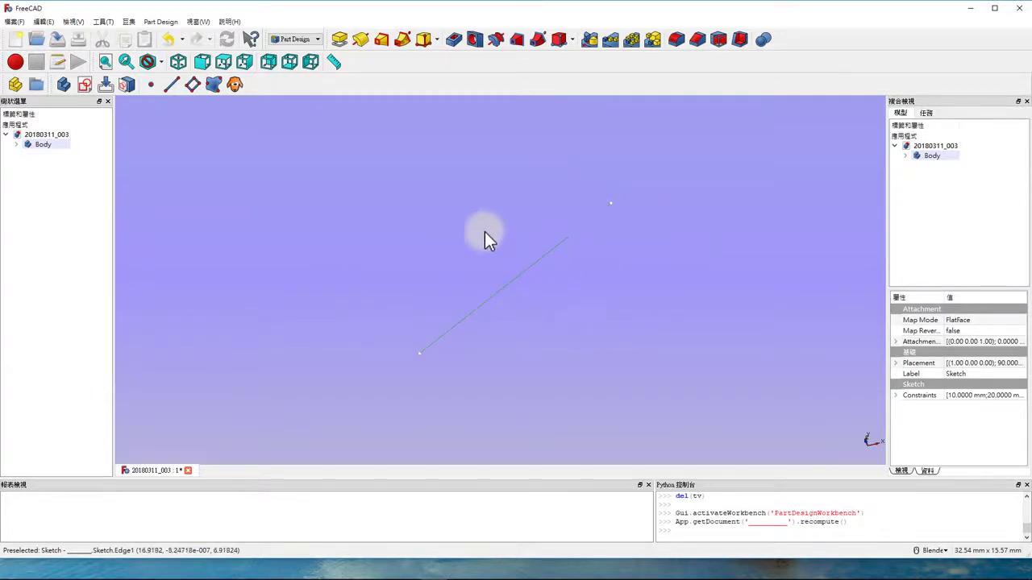
left_click(482, 209)
scroll(527, 199, "down", 4)
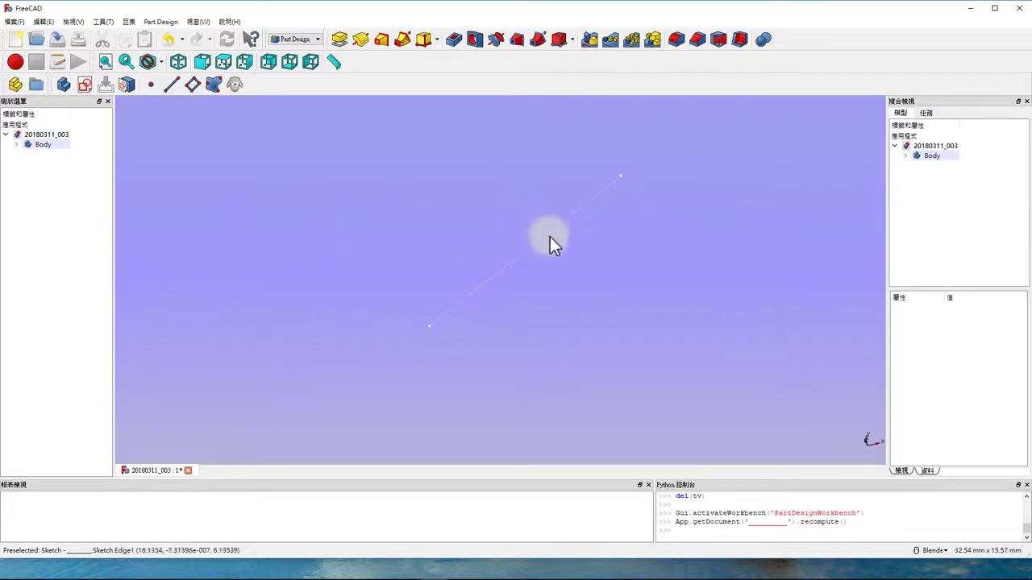
left_click(368, 231)
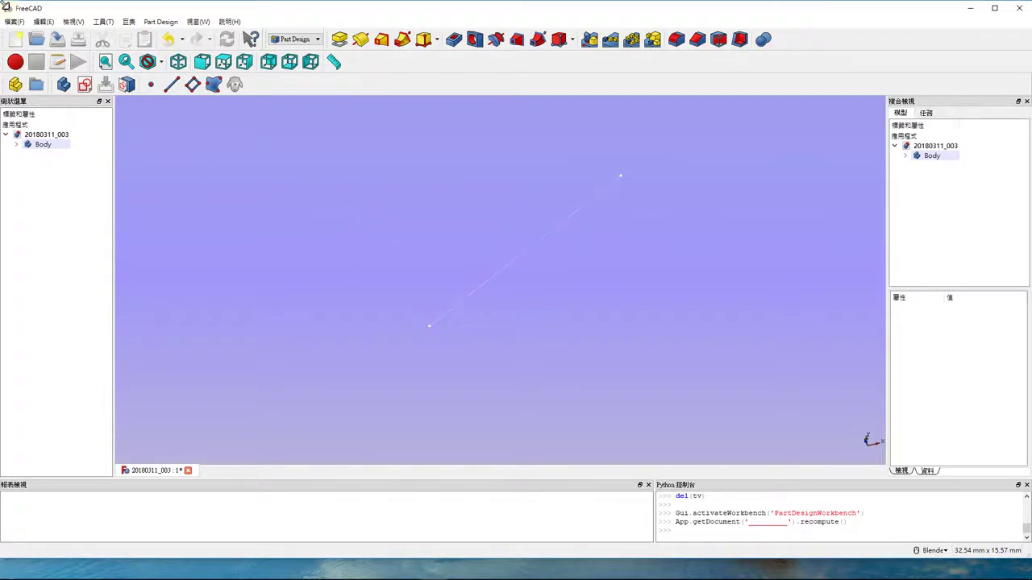
Step: Try a single white 3D background colour, then revert to the gradient background
left_click(40, 22)
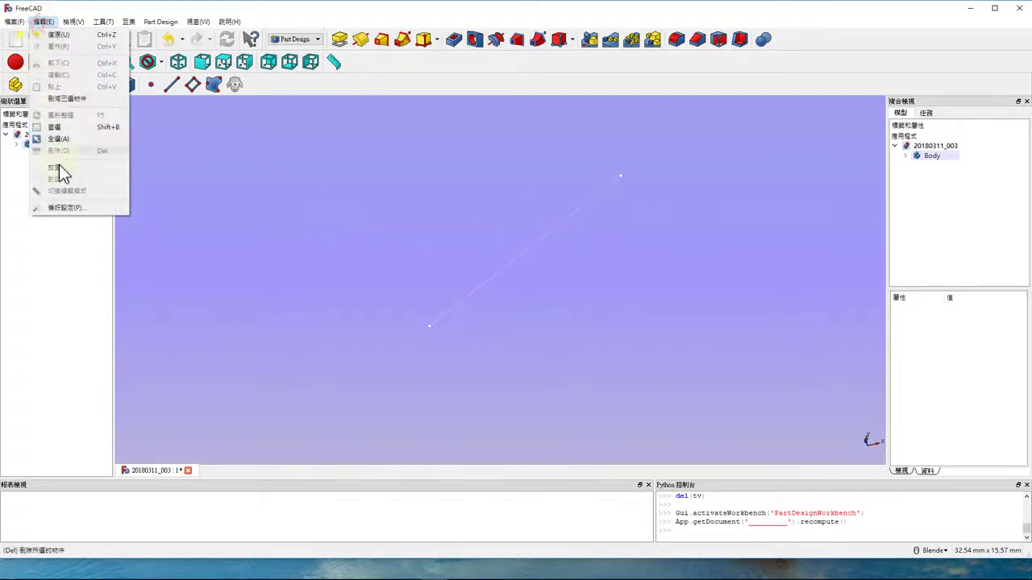
left_click(71, 206)
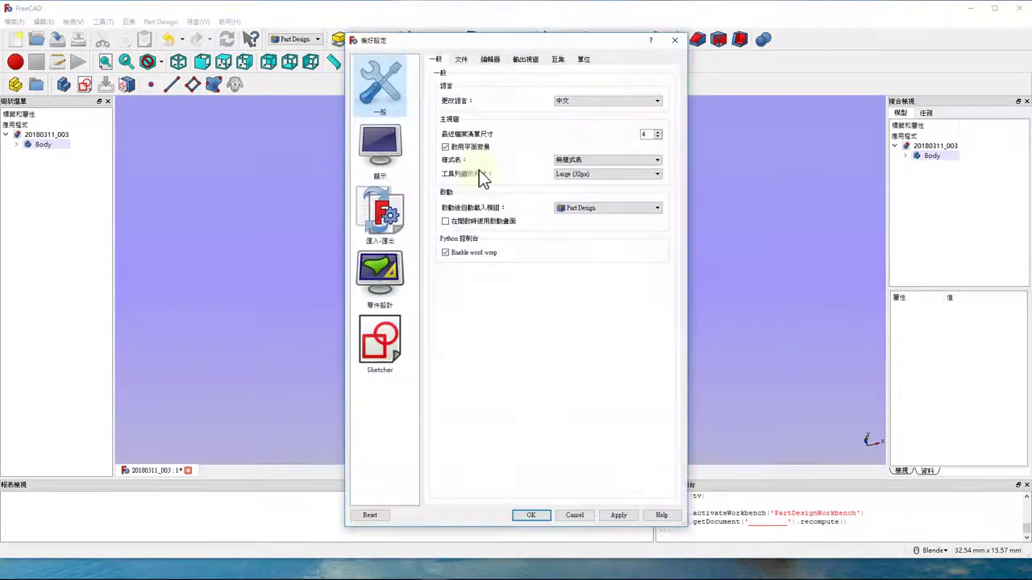
left_click(394, 121)
left_click(470, 57)
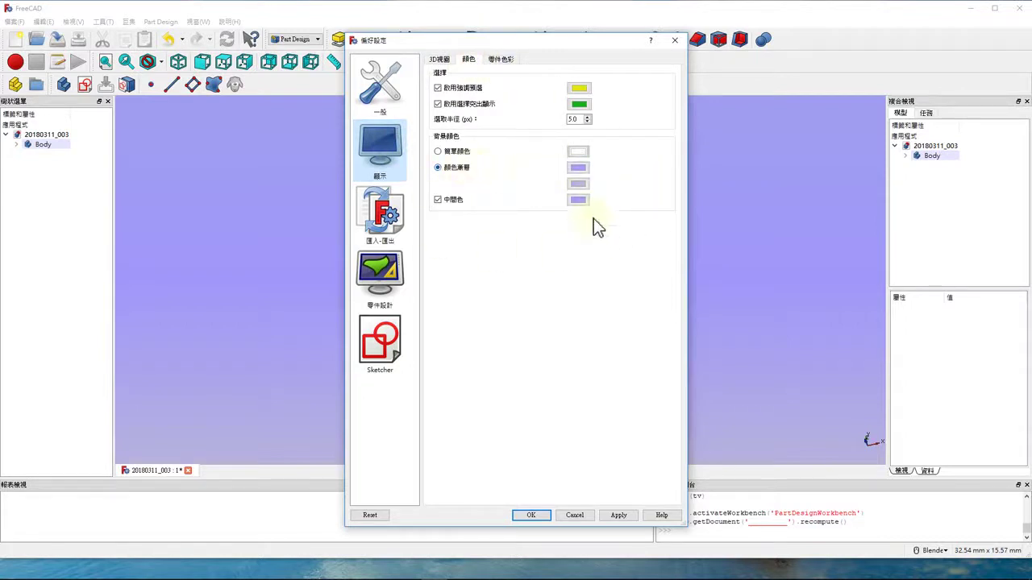
left_click(452, 150)
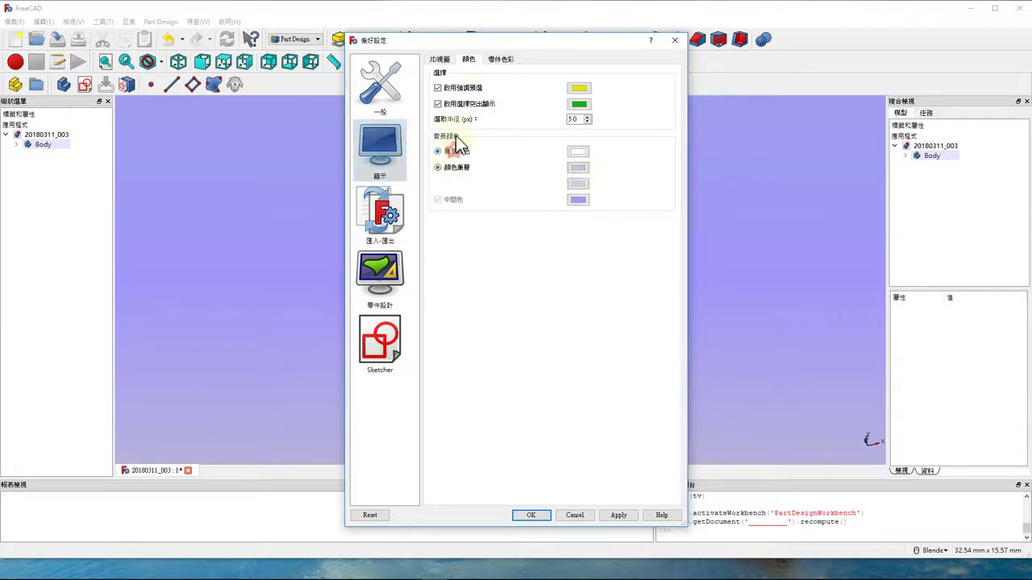
left_click(618, 515)
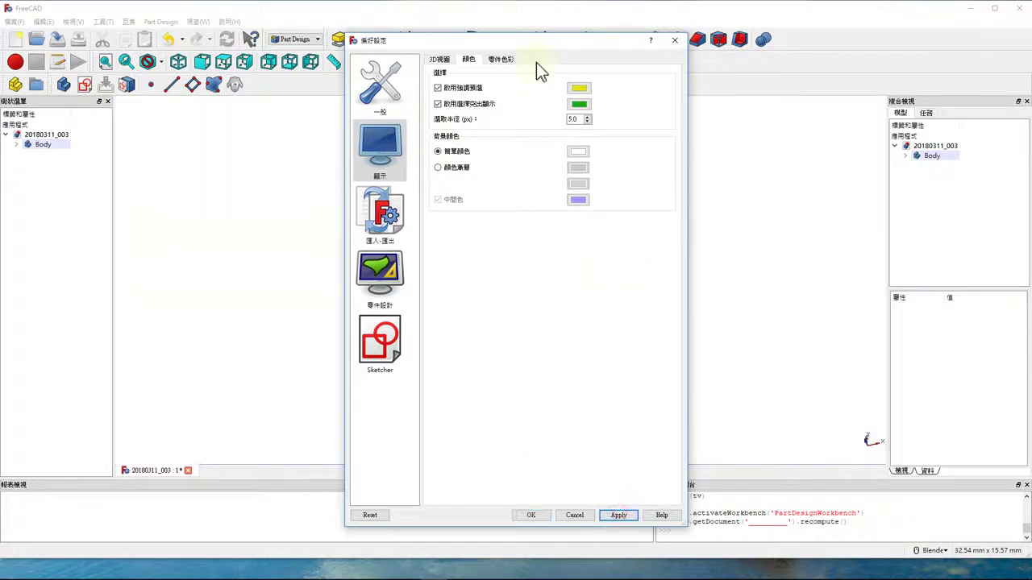
left_click_drag(541, 47, 253, 44)
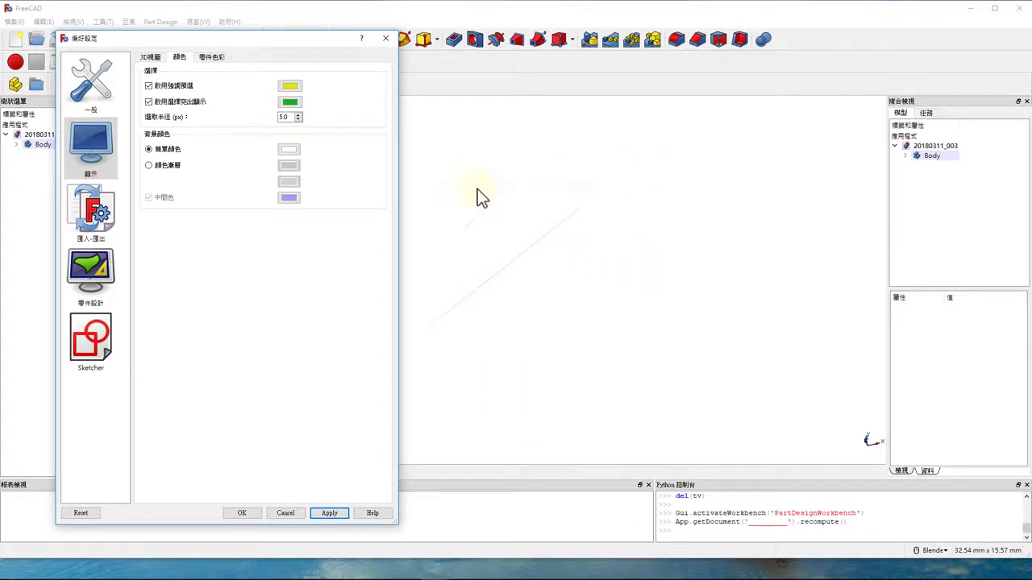
left_click(166, 165)
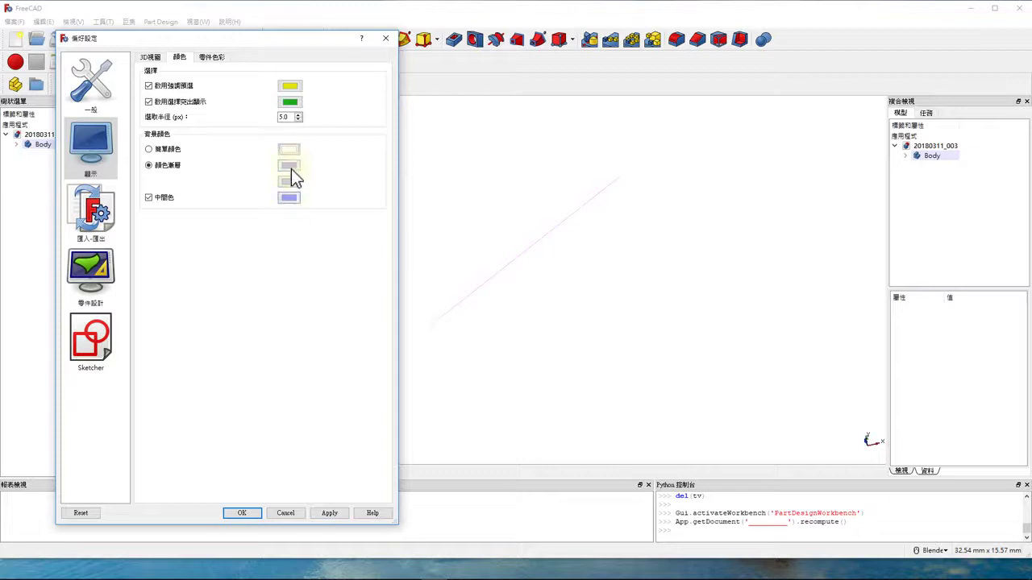
left_click(330, 518)
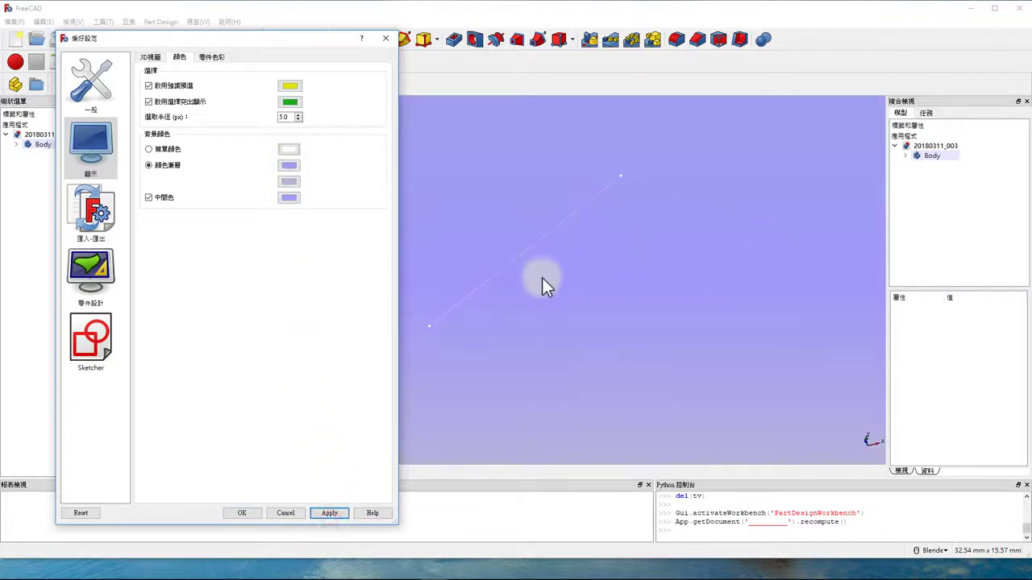
Step: Set the Part colours outline to pink (255, 170, 255), apply, and close Preferences with OK
left_click(211, 57)
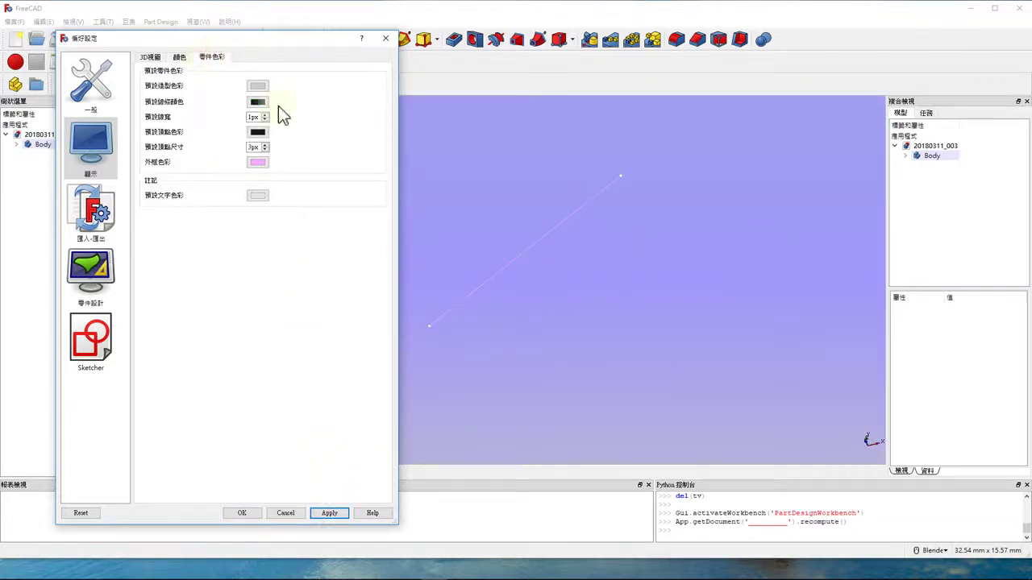
left_click(259, 163)
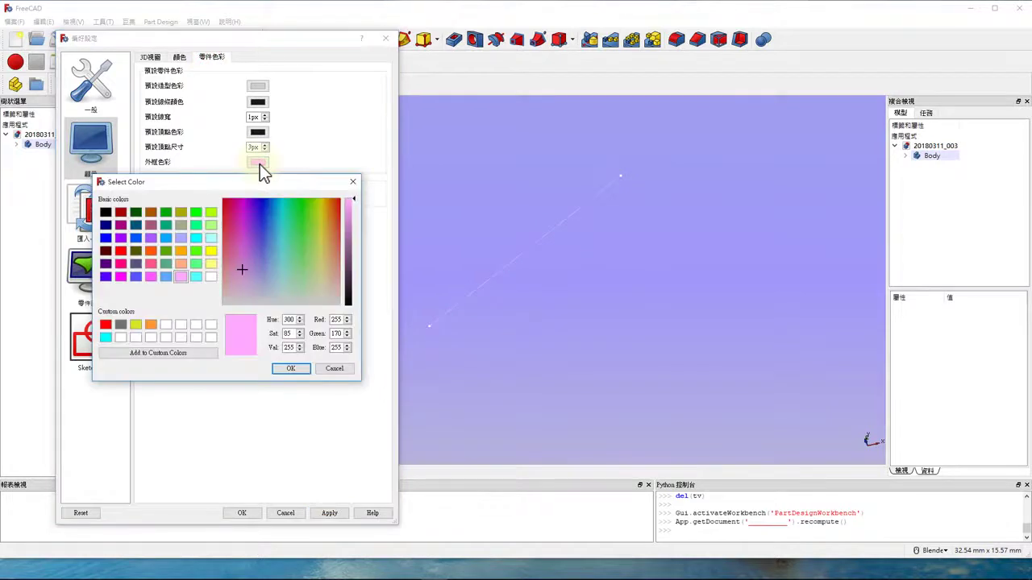
left_click(306, 370)
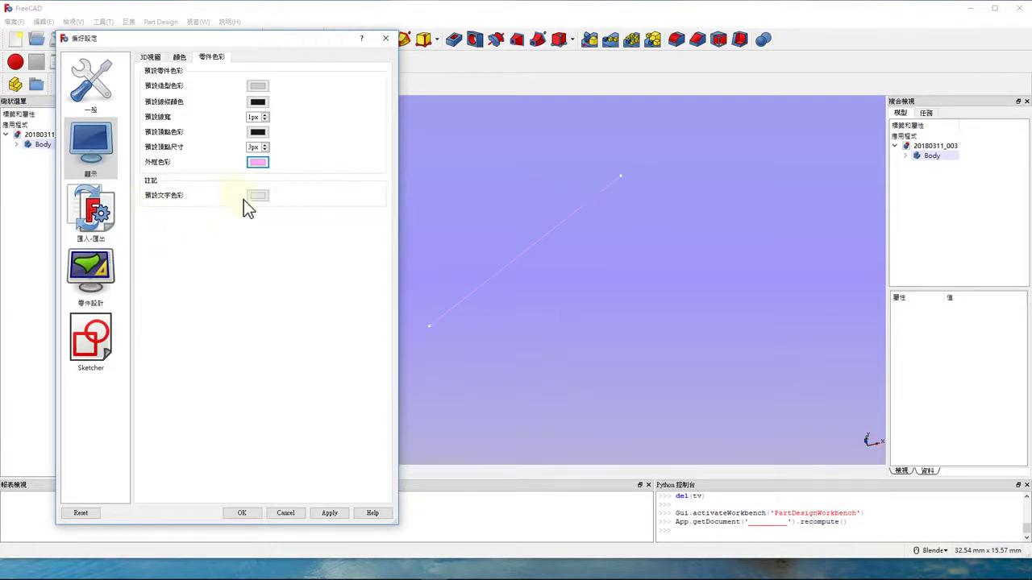
left_click(339, 512)
left_click(244, 514)
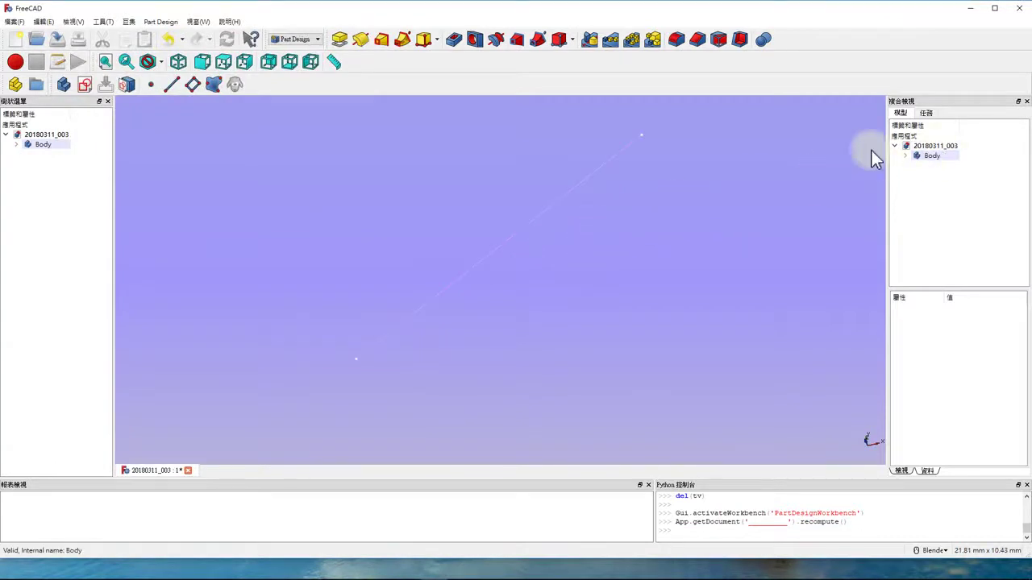
Step: Expand and select Body in the model tree, then reopen its Sketch for editing
left_click(905, 155)
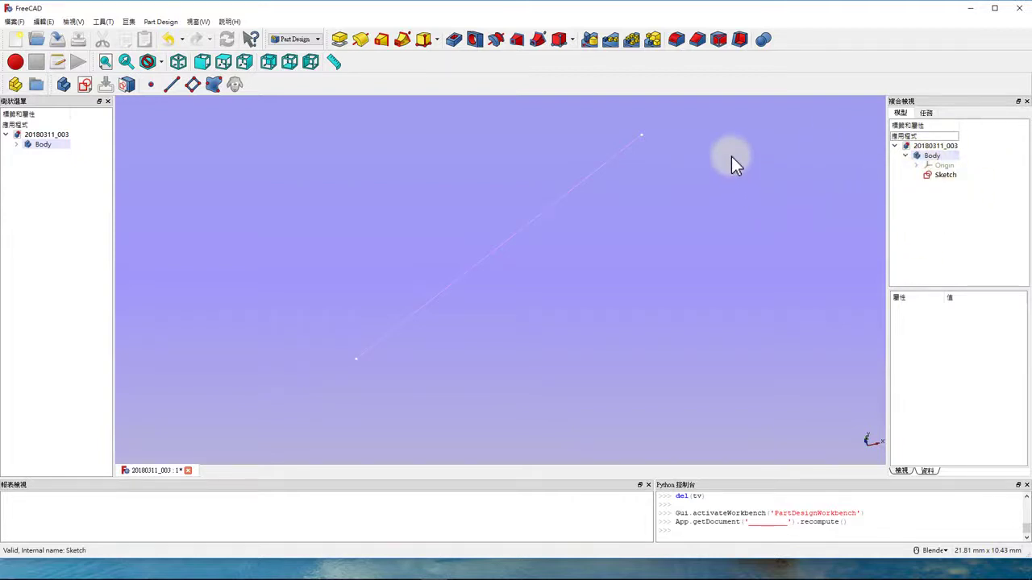
left_click(924, 158)
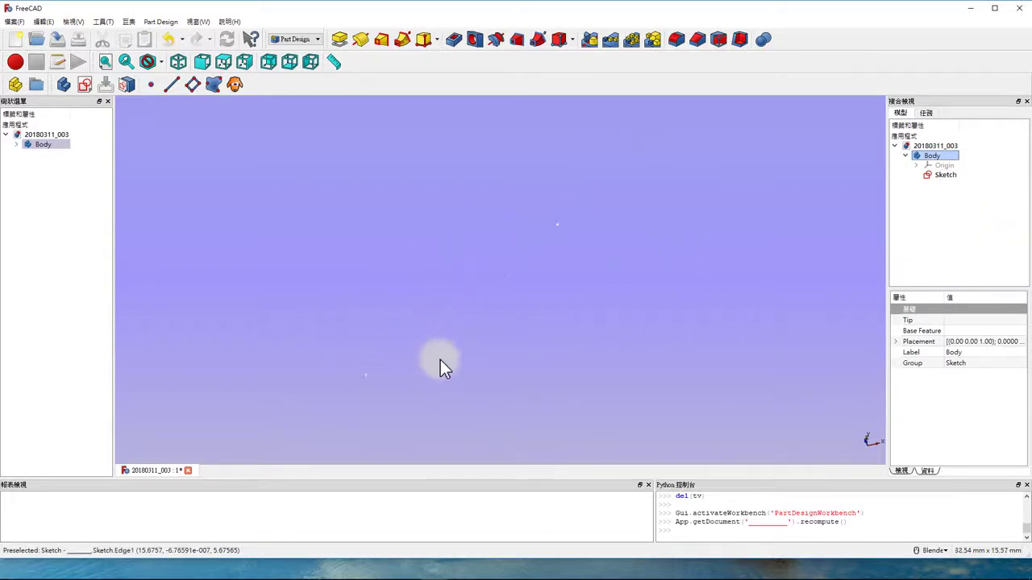
scroll(469, 279, "down", 2)
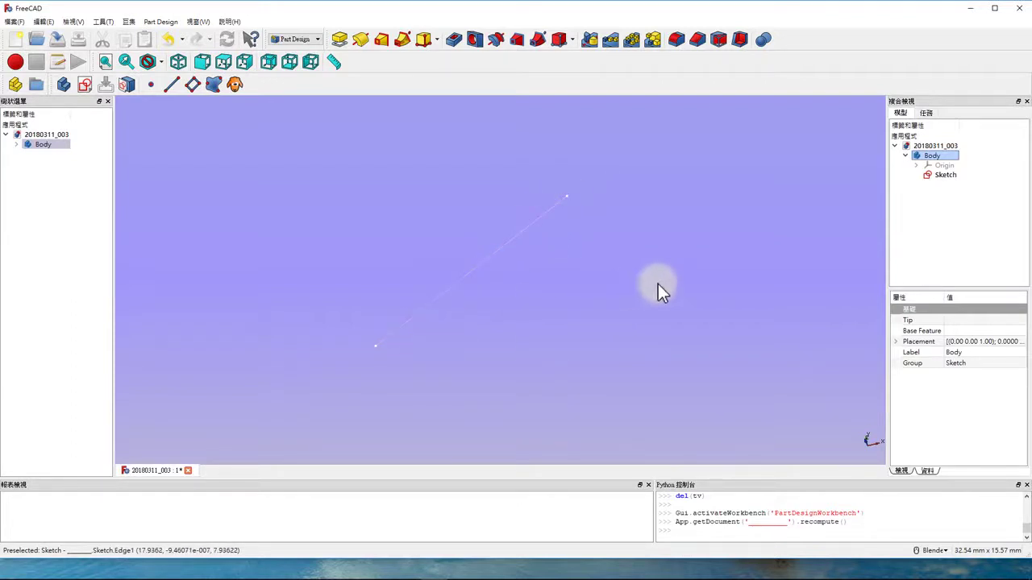
double_click(935, 175)
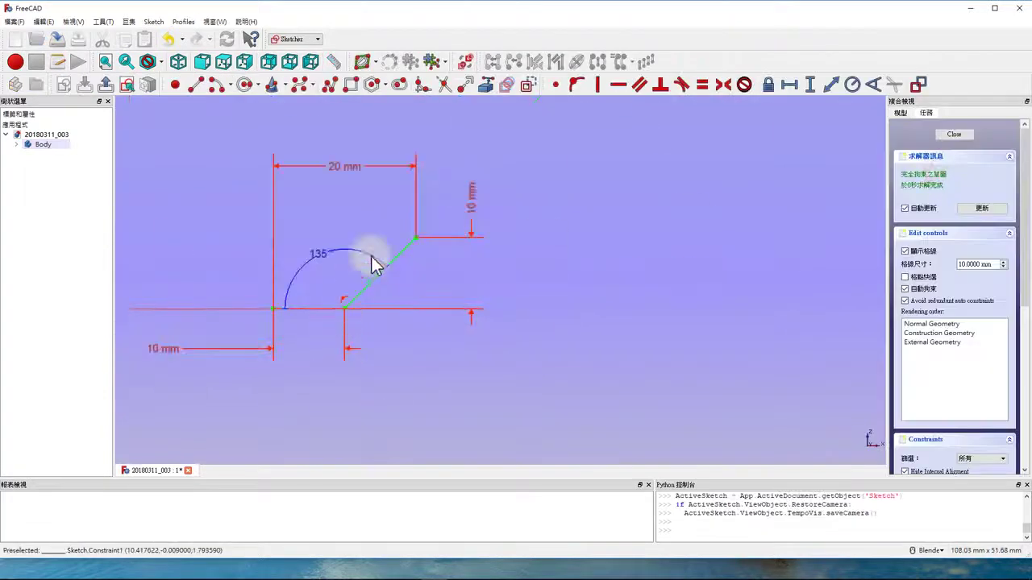
Step: Draw a rectangle just above and right of the inclined line's upper end
scroll(432, 216, "up", 2)
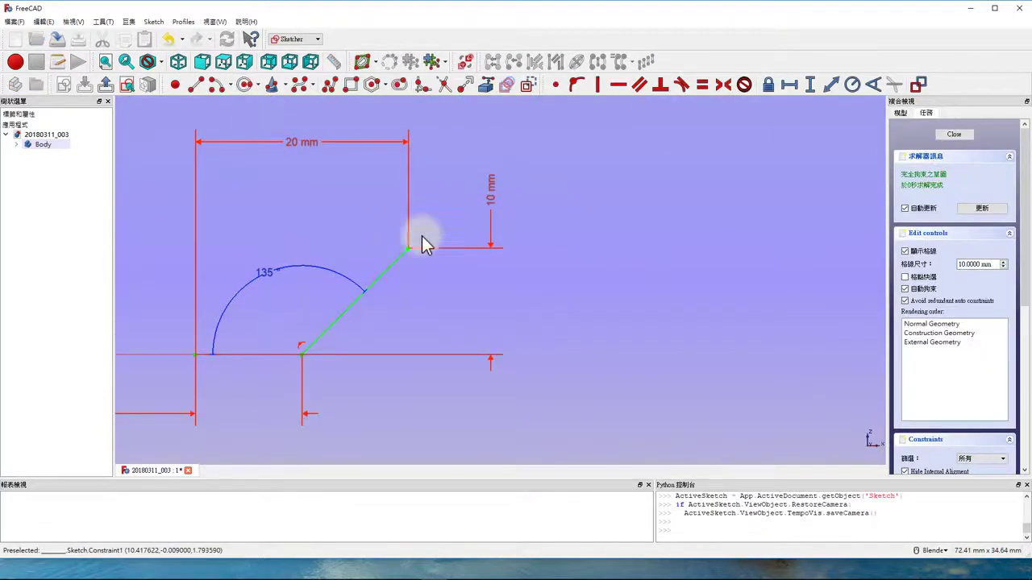
left_click(351, 84)
scroll(392, 214, "down", 2)
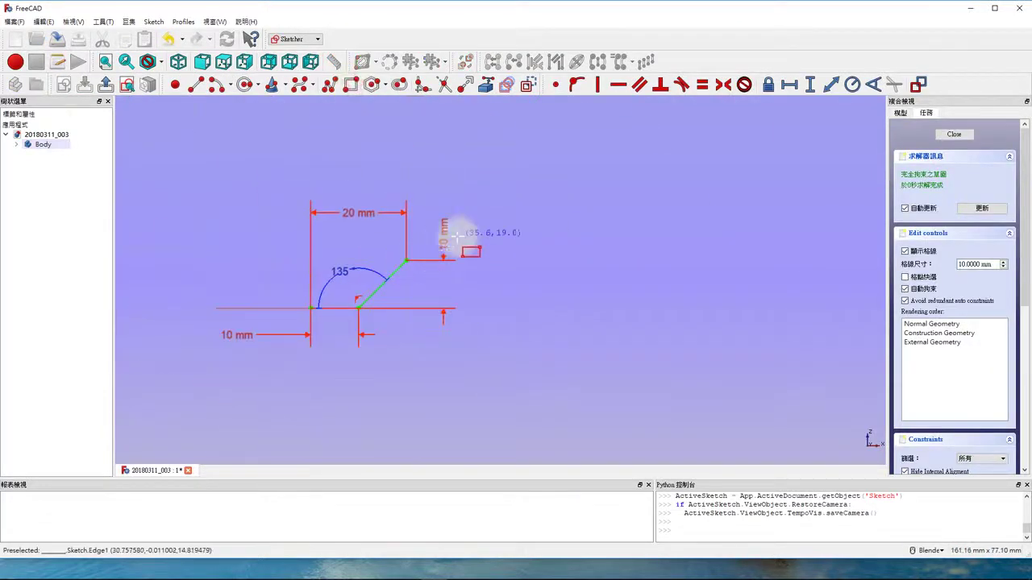
scroll(431, 227, "up", 2)
left_click(351, 197)
left_click(352, 197)
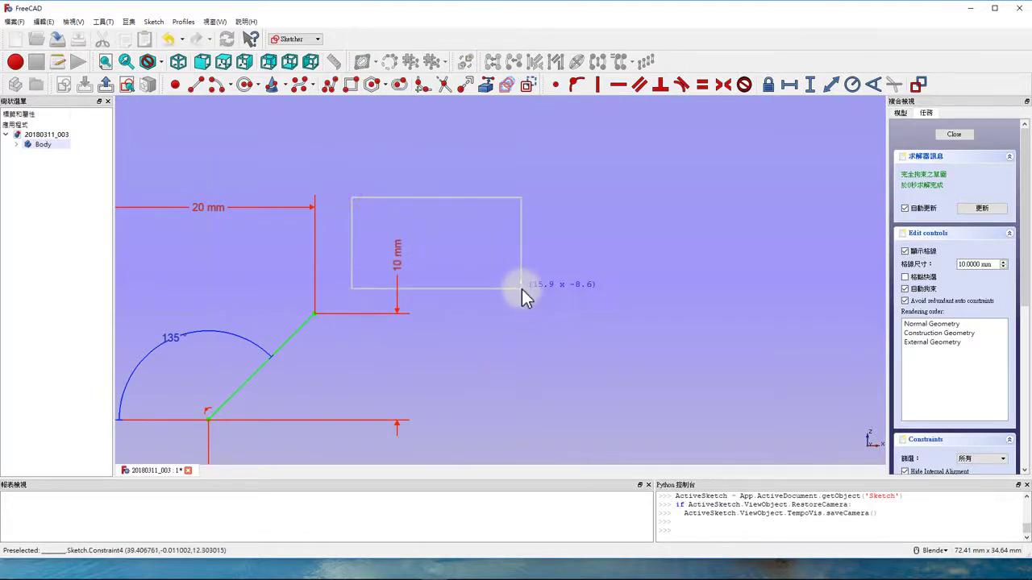
left_click(529, 293)
scroll(468, 292, "down", 2)
scroll(452, 299, "up", 2)
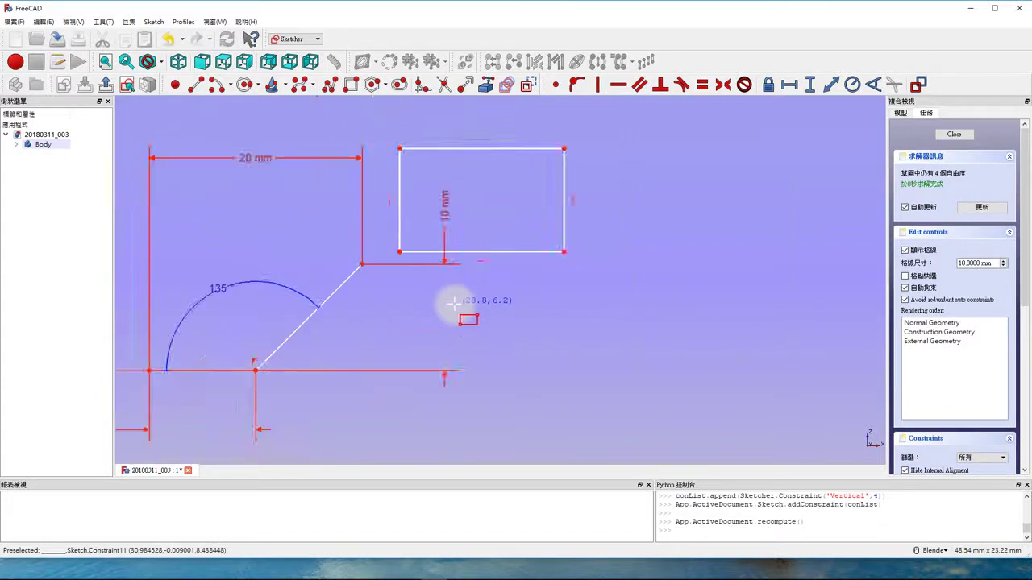
scroll(401, 277, "down", 2)
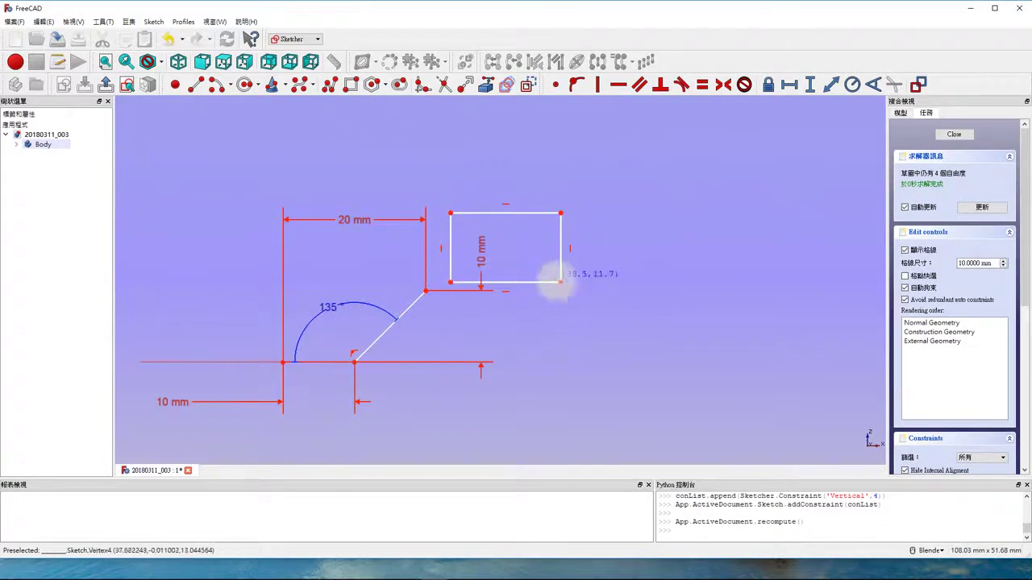
scroll(556, 286, "up", 3)
scroll(500, 296, "down", 1)
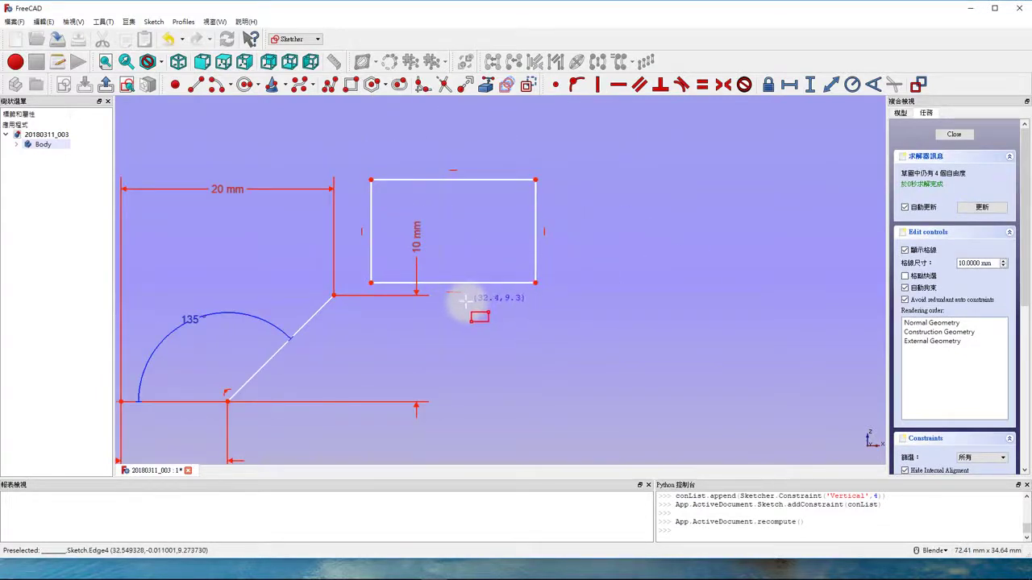
right_click(461, 301)
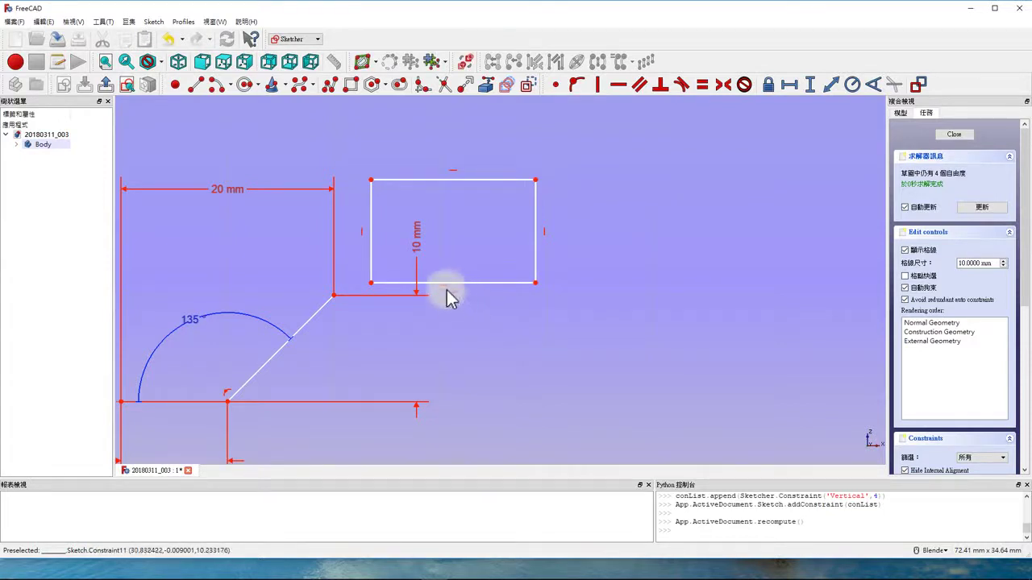
Step: Reshape the rectangle's lower-right corner and re-apply the Horizontal constraint to its bottom edge
left_click_drag(536, 284, 544, 297)
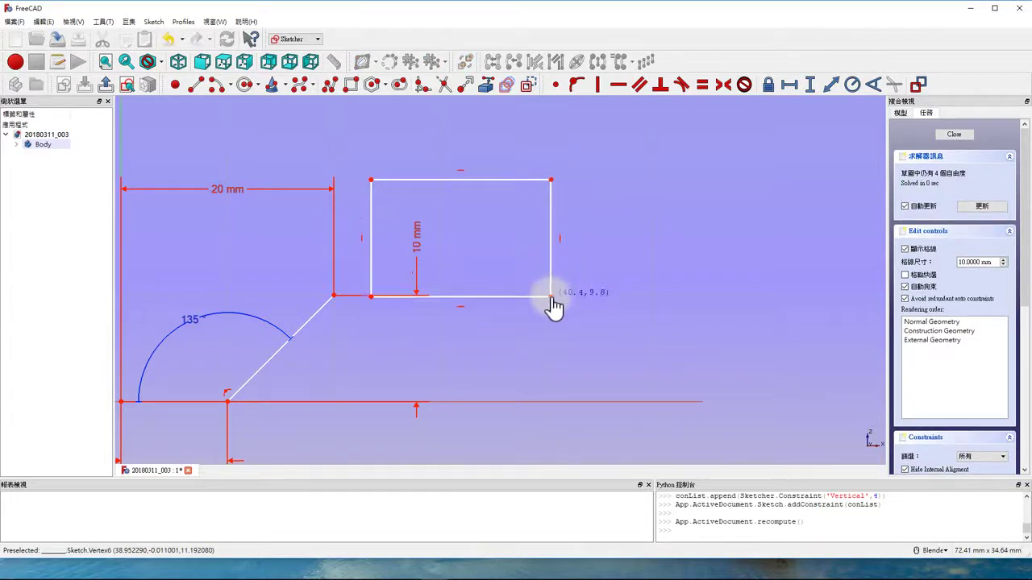
left_click_drag(544, 297, 548, 295)
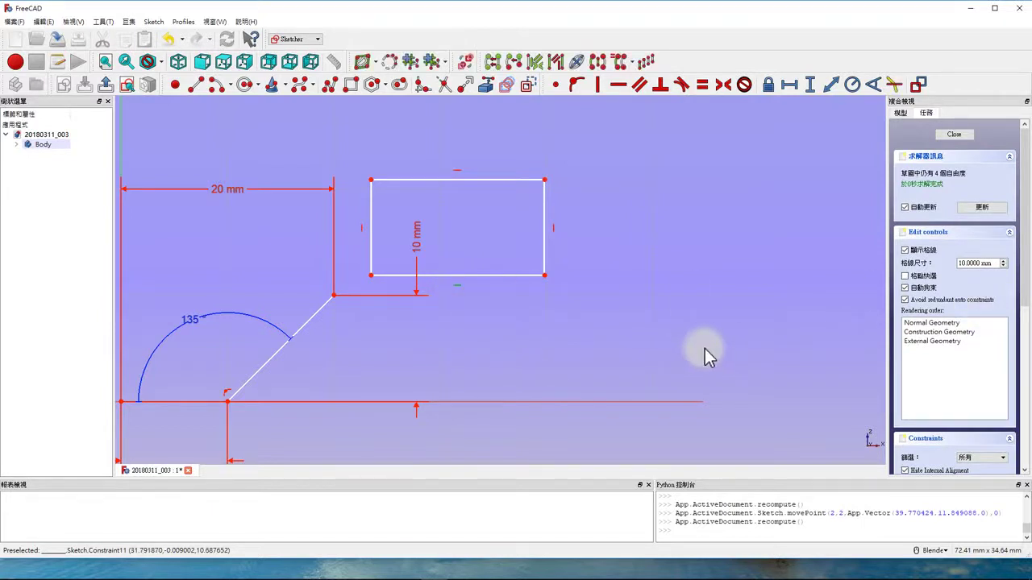
key("Delete")
left_click_drag(545, 279, 540, 216)
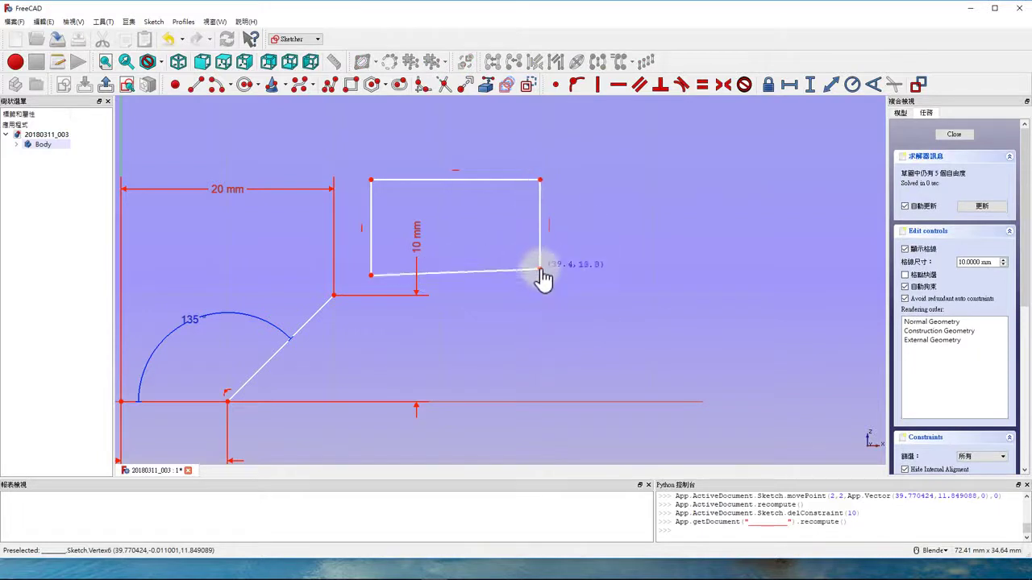
left_click_drag(540, 216, 538, 261)
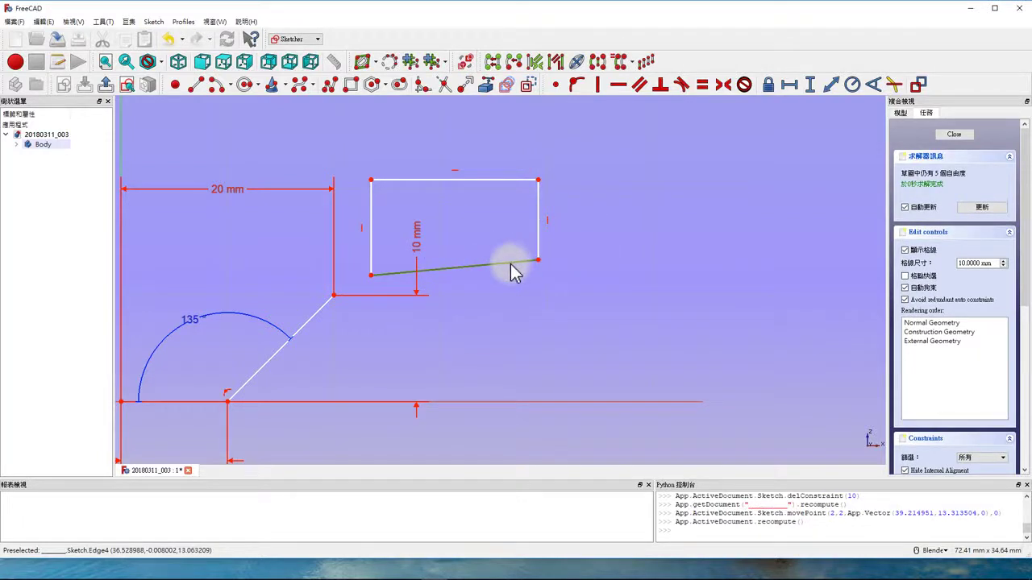
left_click(614, 90)
scroll(553, 231, "down", 2)
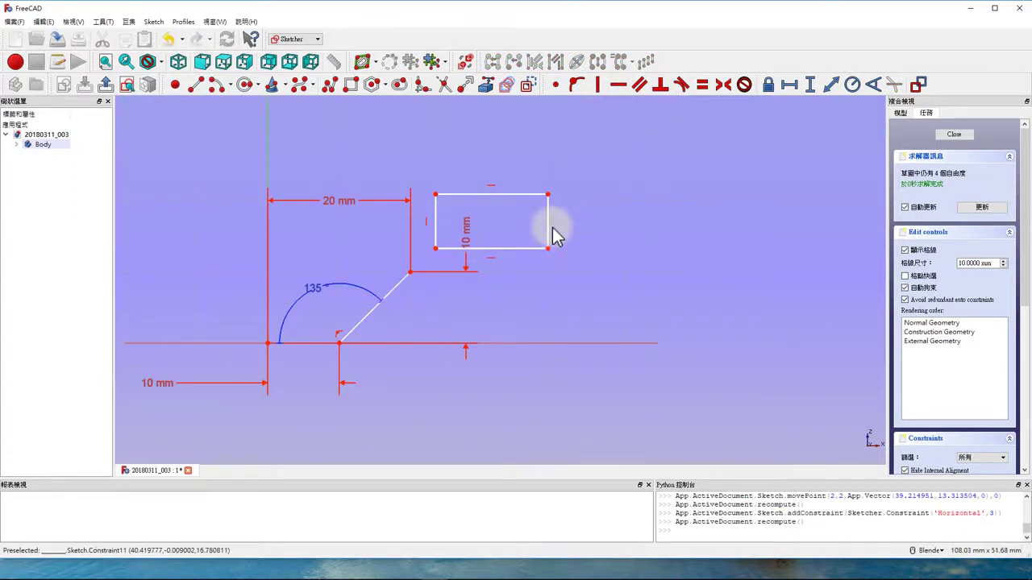
Step: Select the rectangle's lower-left corner with the line's upper end and make them coincident
scroll(400, 286, "up", 4)
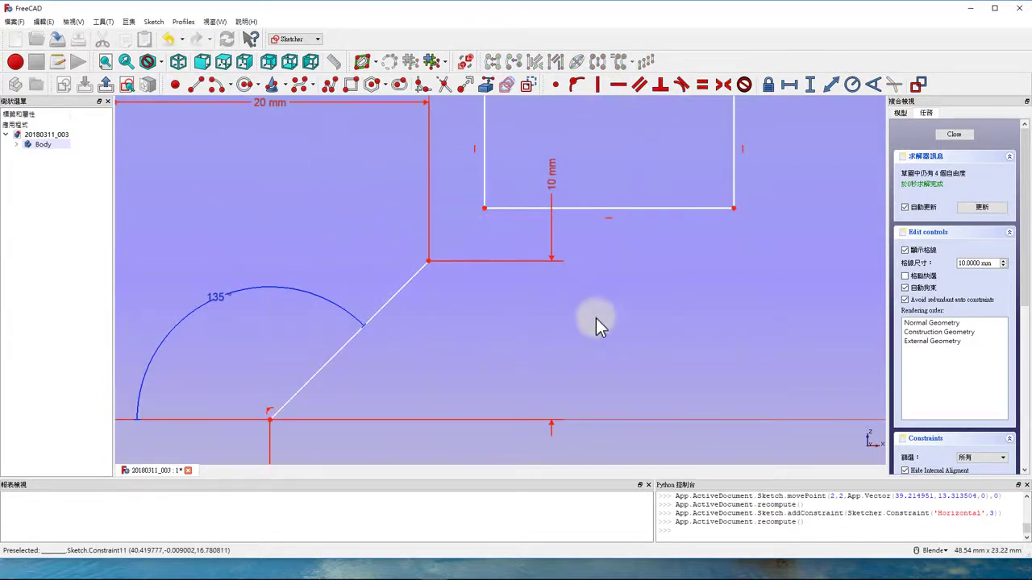
left_click(484, 210)
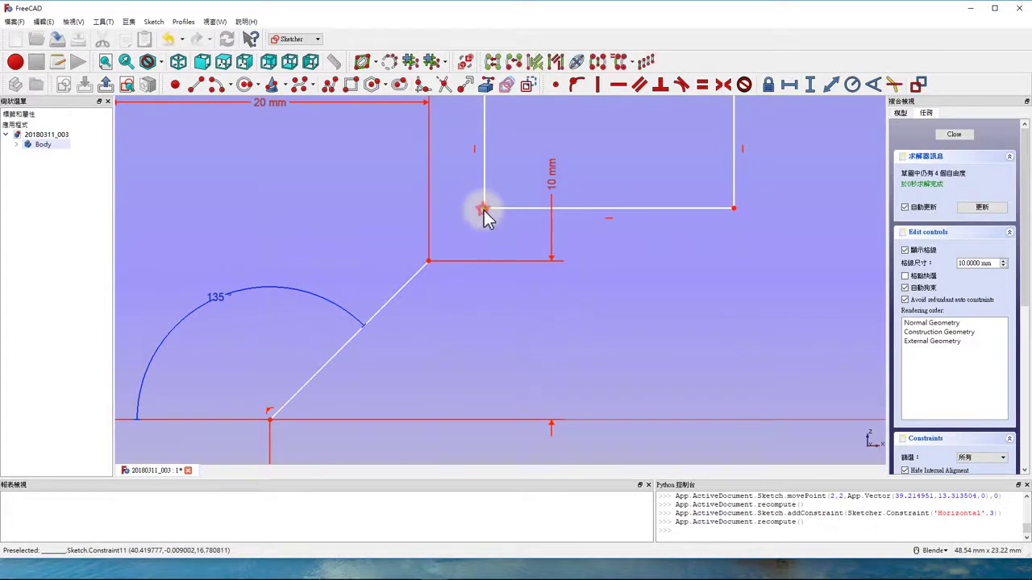
left_click(428, 261)
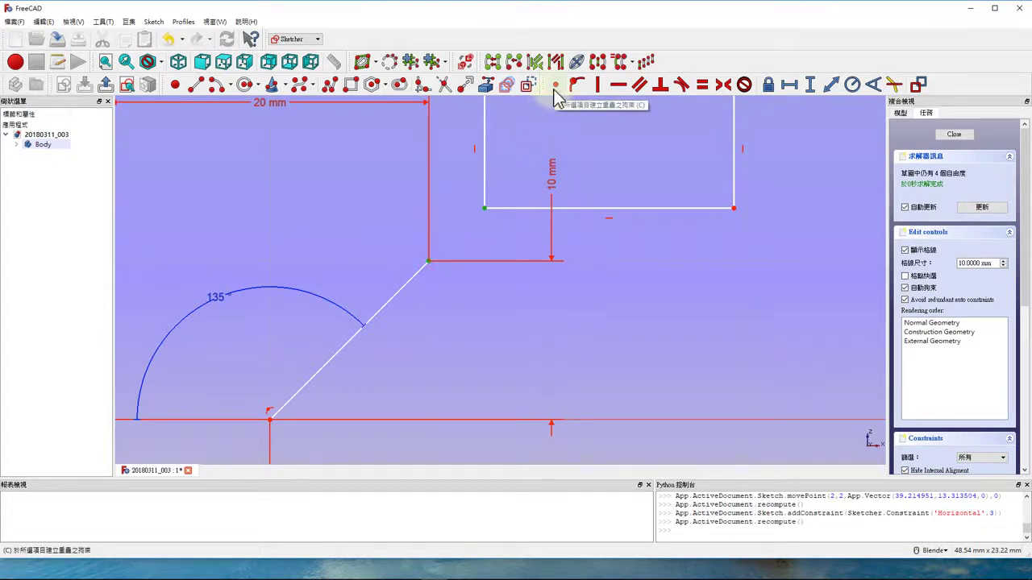
left_click_drag(385, 162, 513, 319)
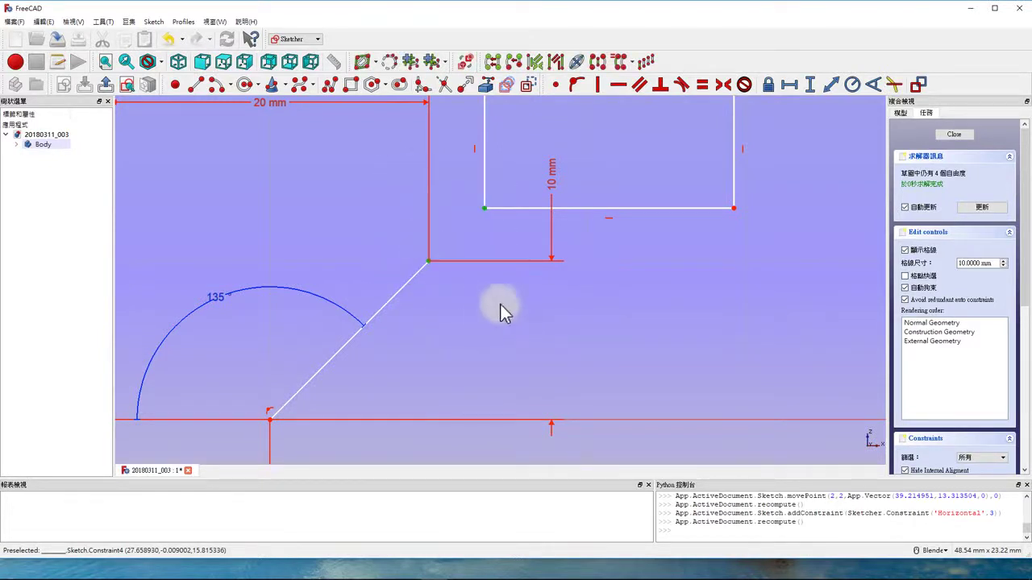
mouse_move(395, 183)
left_mouse_down()
mouse_move(525, 295)
mouse_move(519, 299)
left_mouse_up()
left_click_drag(373, 168, 516, 315)
mouse_move(352, 168)
left_mouse_down()
mouse_move(442, 249)
mouse_move(531, 298)
left_mouse_up()
left_click_drag(363, 173, 524, 292)
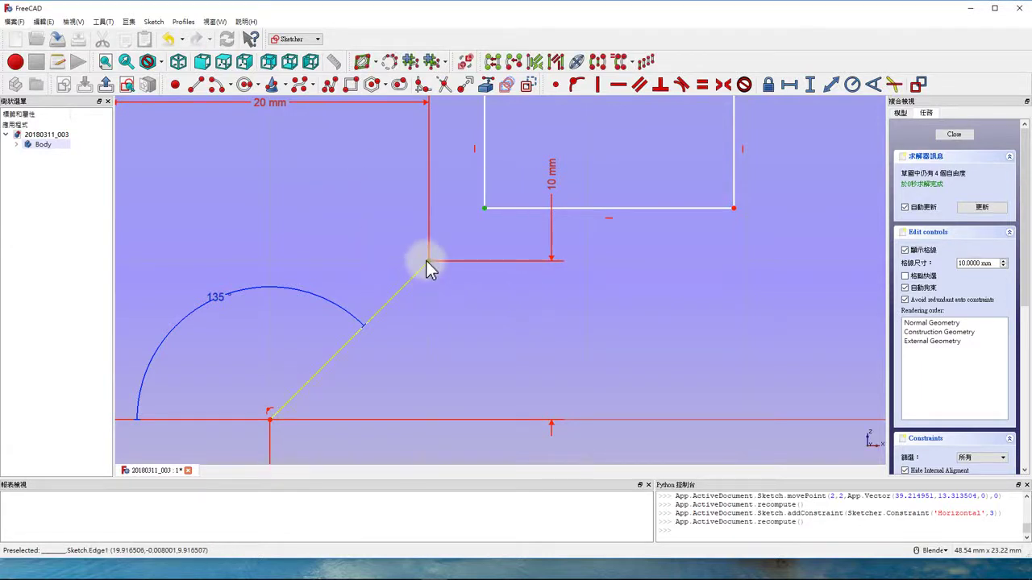
left_click(558, 88)
Step: Stretch the rectangle's top edge upward to make it taller
scroll(420, 392, "down", 5)
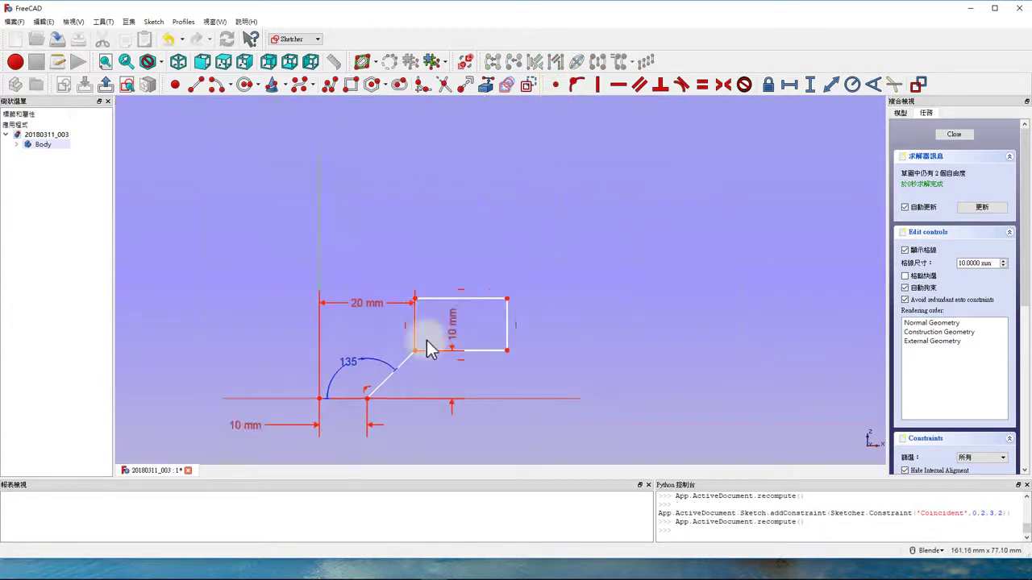
scroll(411, 387, "up", 6)
scroll(400, 378, "down", 2)
scroll(402, 373, "down", 2)
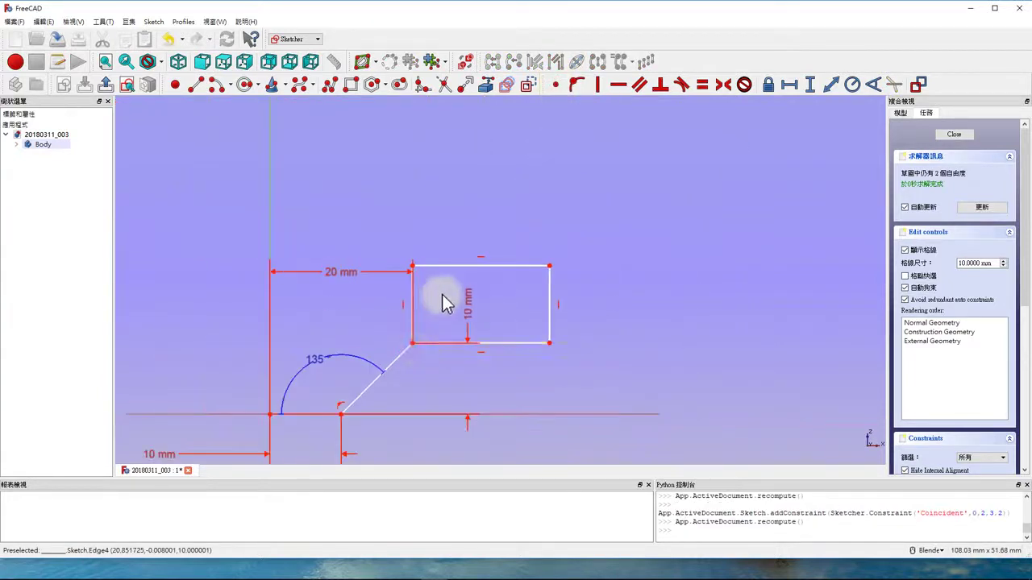
scroll(567, 299, "down", 4)
scroll(557, 326, "up", 4)
scroll(552, 325, "up", 2)
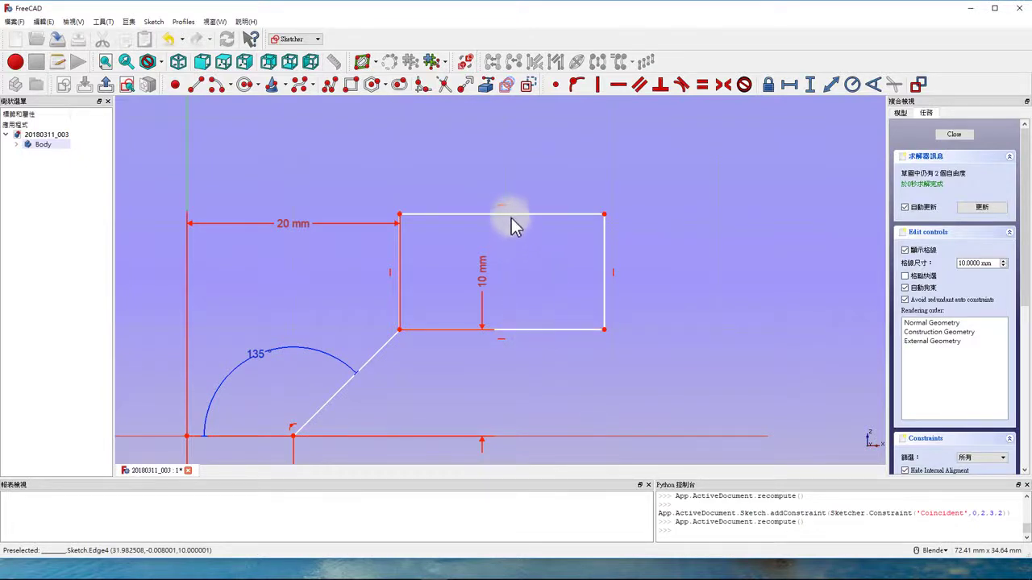
left_click_drag(509, 215, 503, 161)
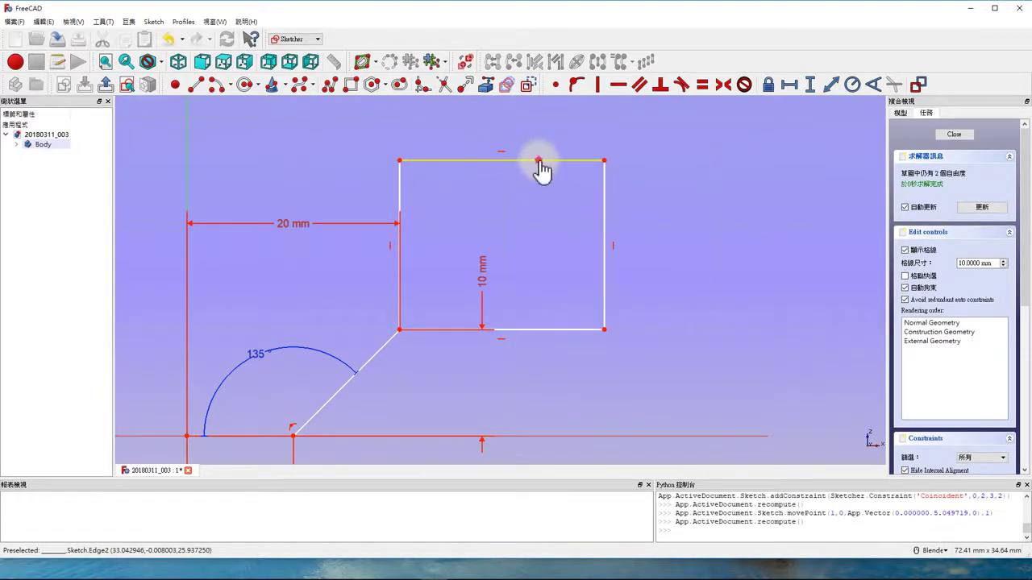
left_click(557, 329)
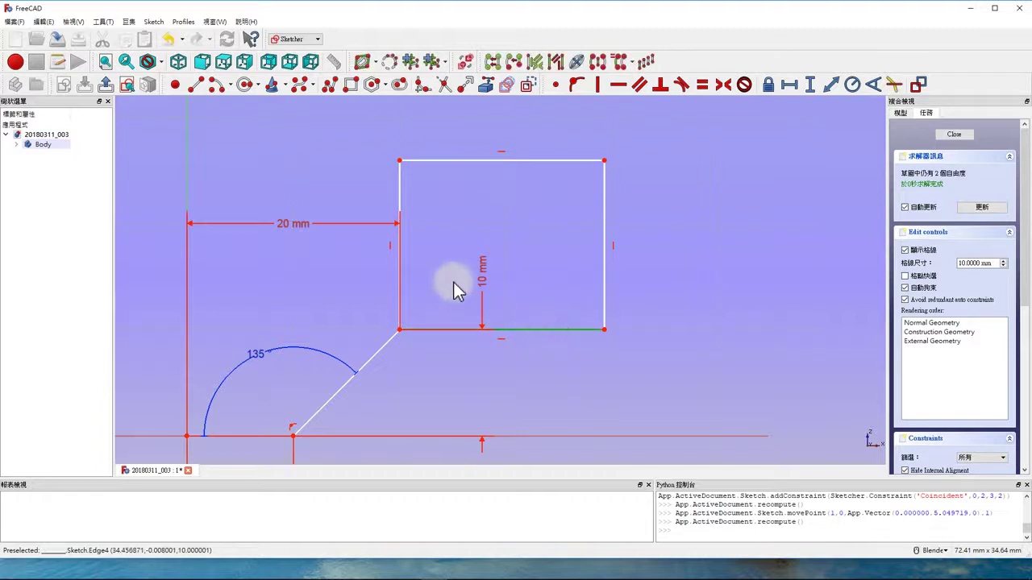
Step: Move the 20 mm dimension below the sketch and the 10 mm dimension to the left
scroll(390, 250, "down", 3)
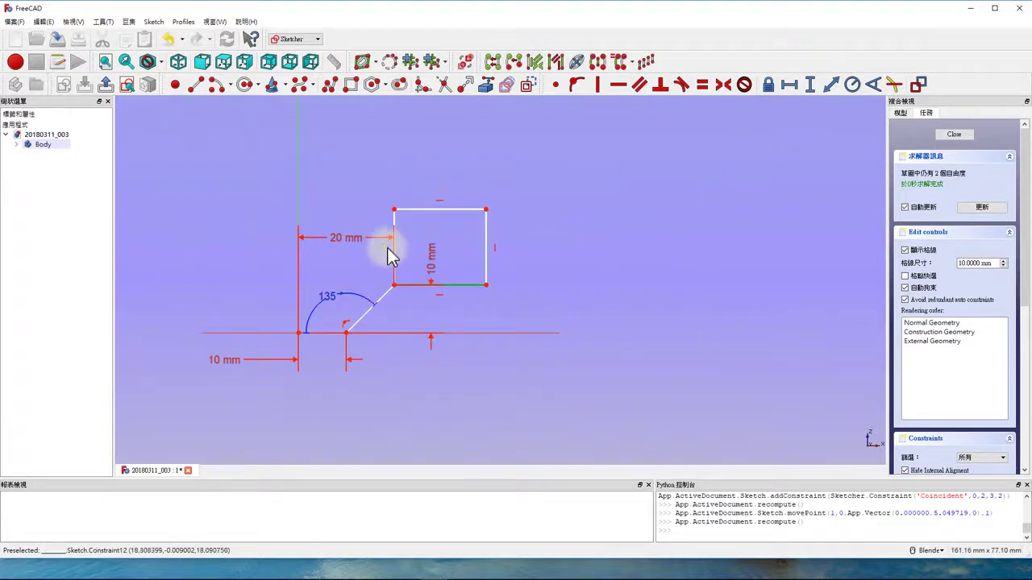
left_click_drag(352, 242, 336, 430)
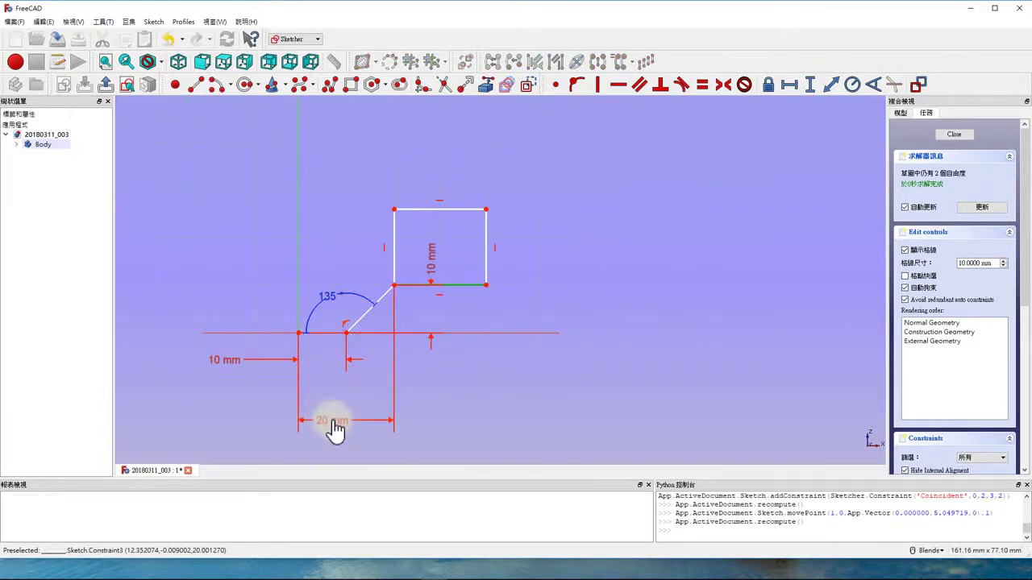
left_click_drag(430, 267, 211, 262)
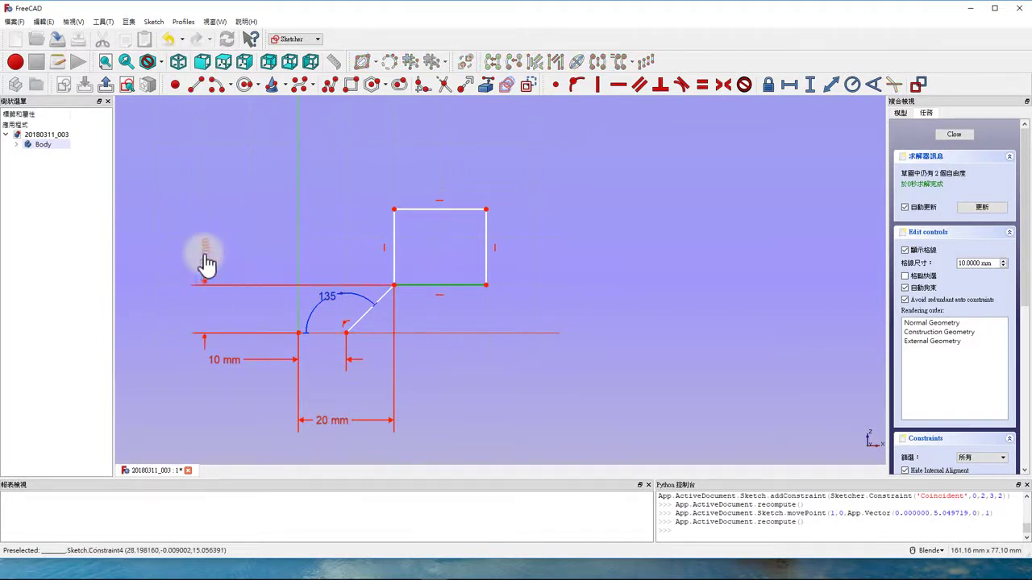
scroll(375, 302, "up", 3)
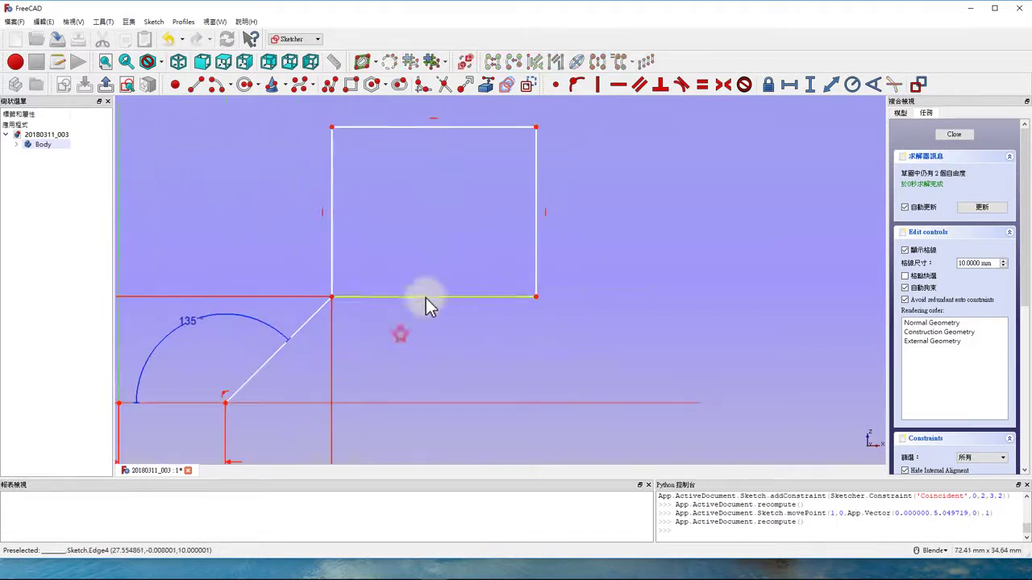
scroll(431, 310, "down", 2)
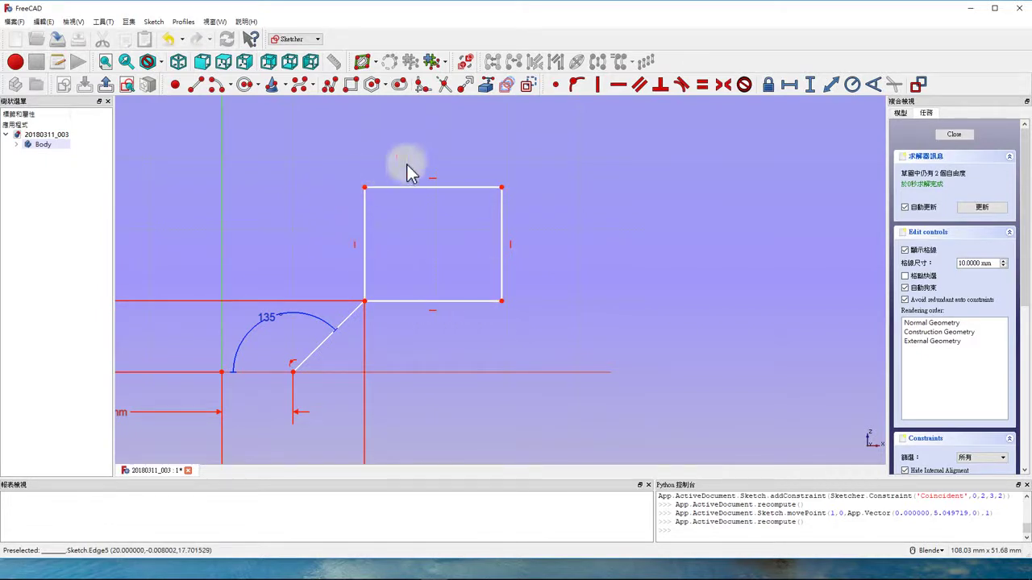
Step: Constrain the rectangle's left and bottom edges to equal length, making it a square
left_click(363, 248)
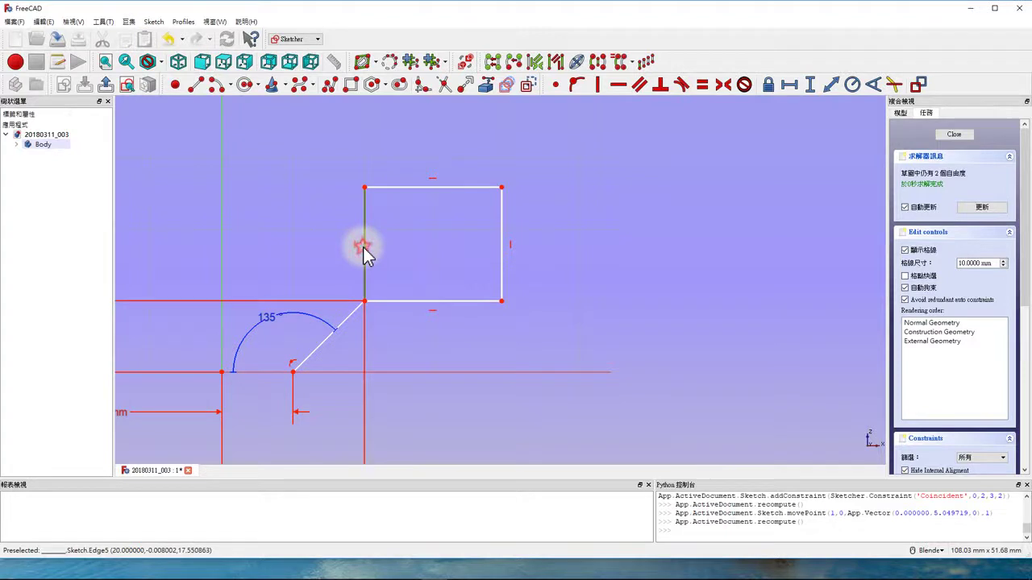
left_click(465, 305)
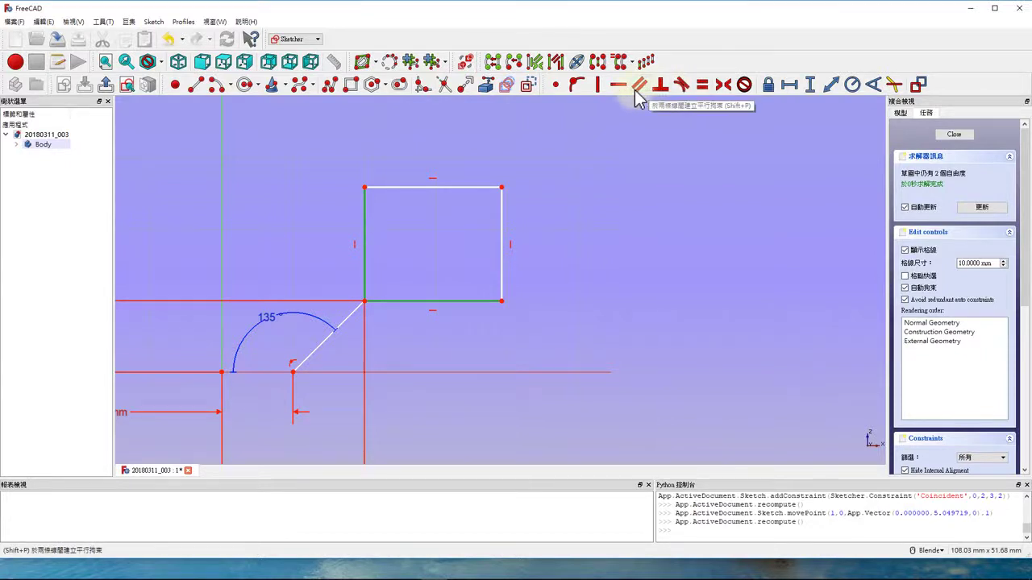
left_click(702, 87)
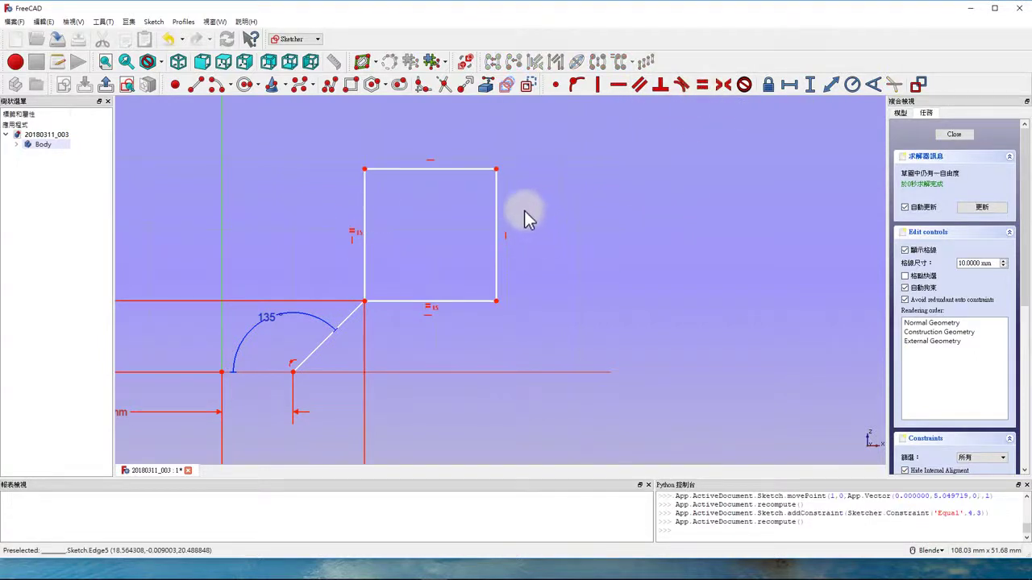
left_click(489, 212)
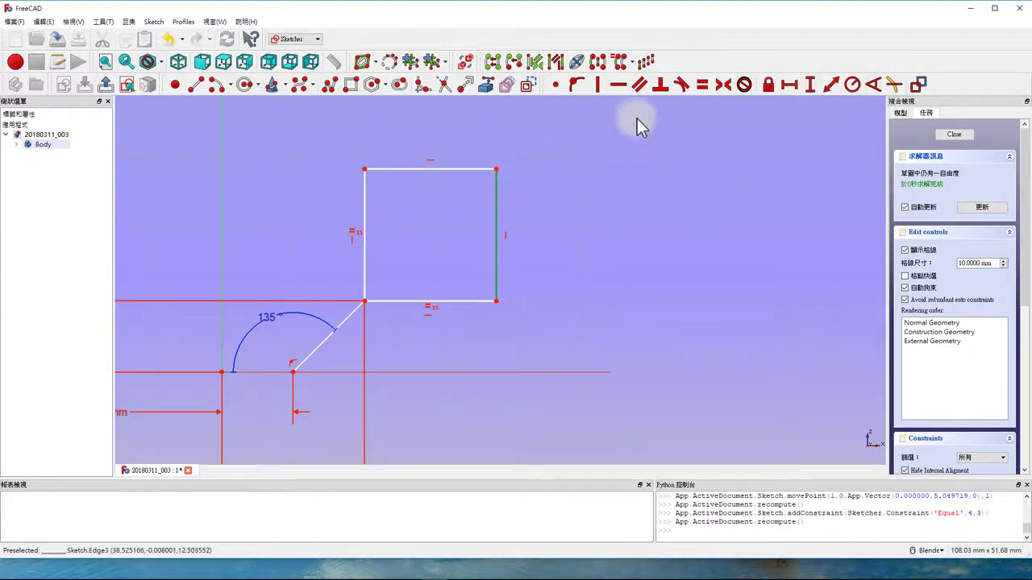
Step: Give the square's right edge a 20 mm vertical distance, then close the sketch
left_click(810, 84)
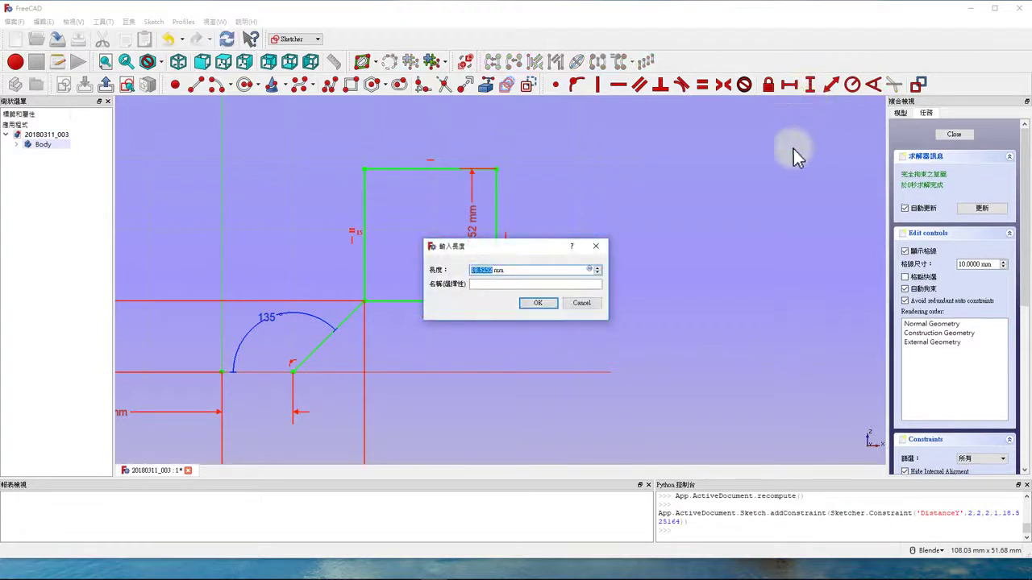
key("Return")
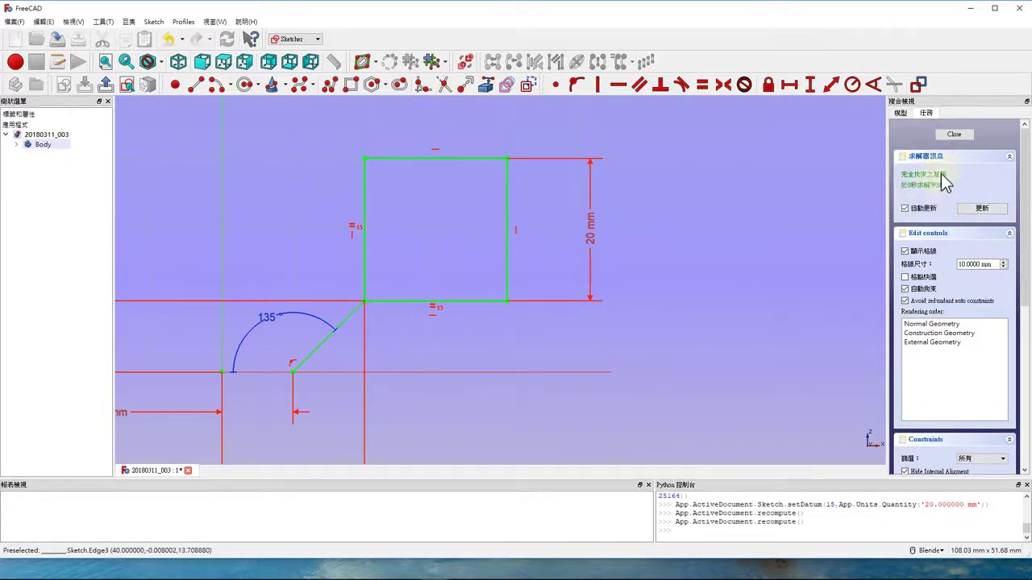
left_click(952, 135)
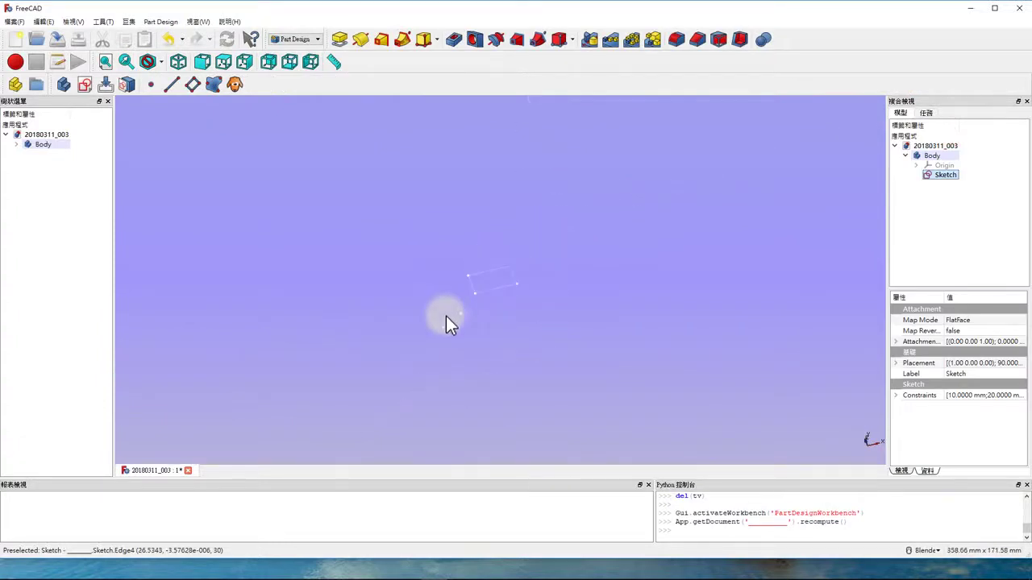
Step: Switch to the front view and zoom in on the sketch's square and inclined line
left_click(208, 62)
scroll(505, 230, "up", 3)
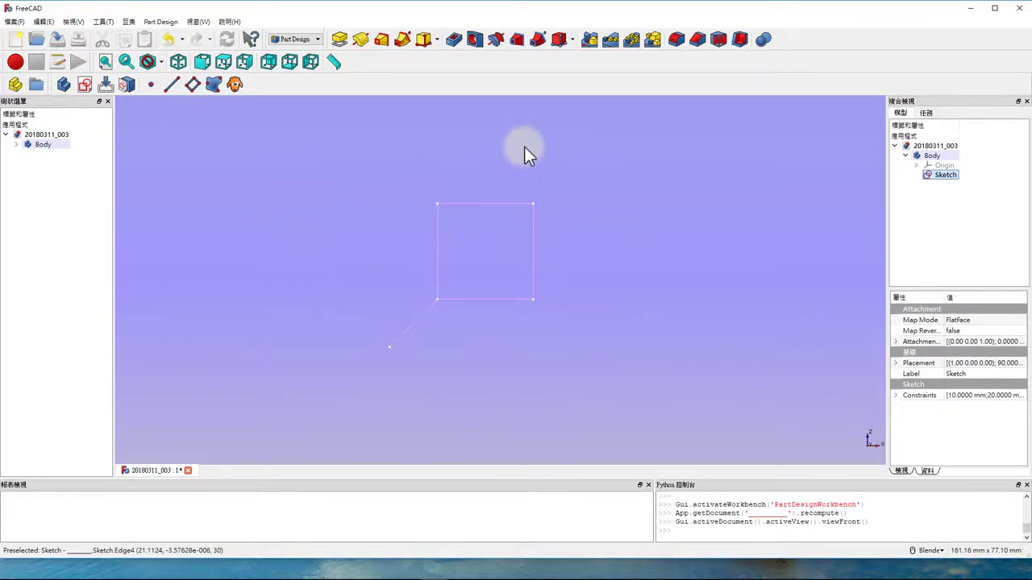
left_click(436, 299)
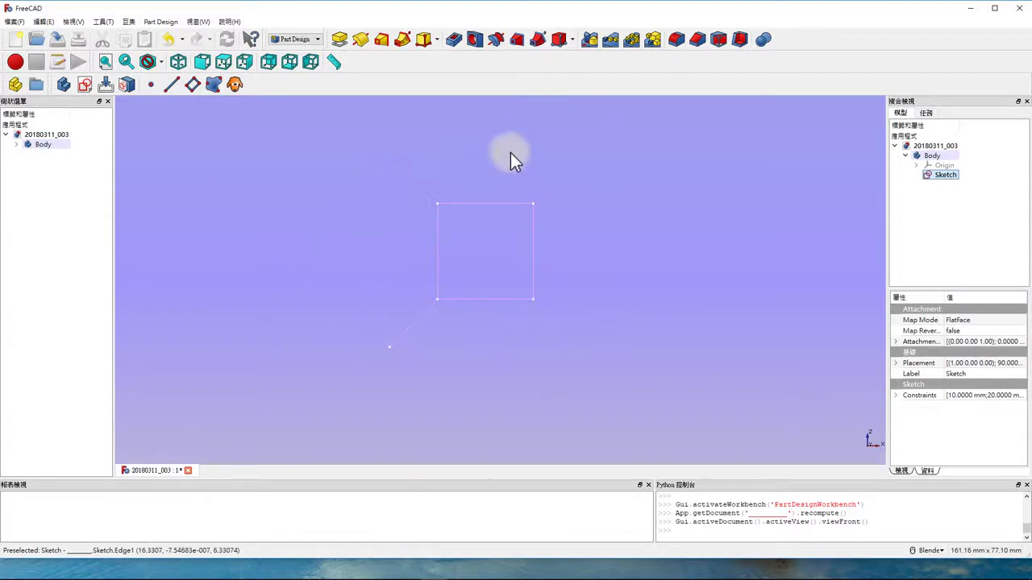